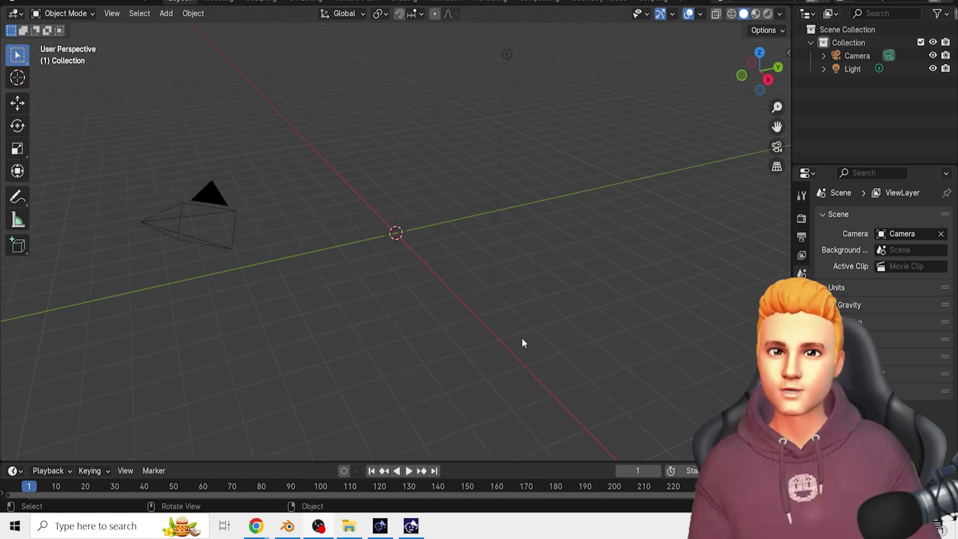
Step: Add a cube mesh at the scene's origin
{"action": "middle_click_drag", "start_coordinate": [522, 342], "coordinate": [502, 349]}
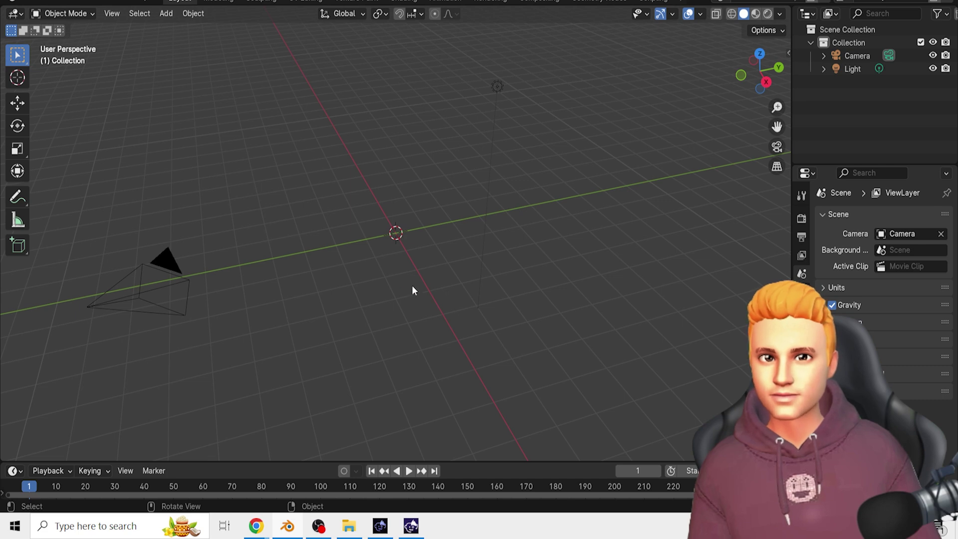
{"action": "middle_click_drag", "start_coordinate": [412, 290], "coordinate": [376, 290]}
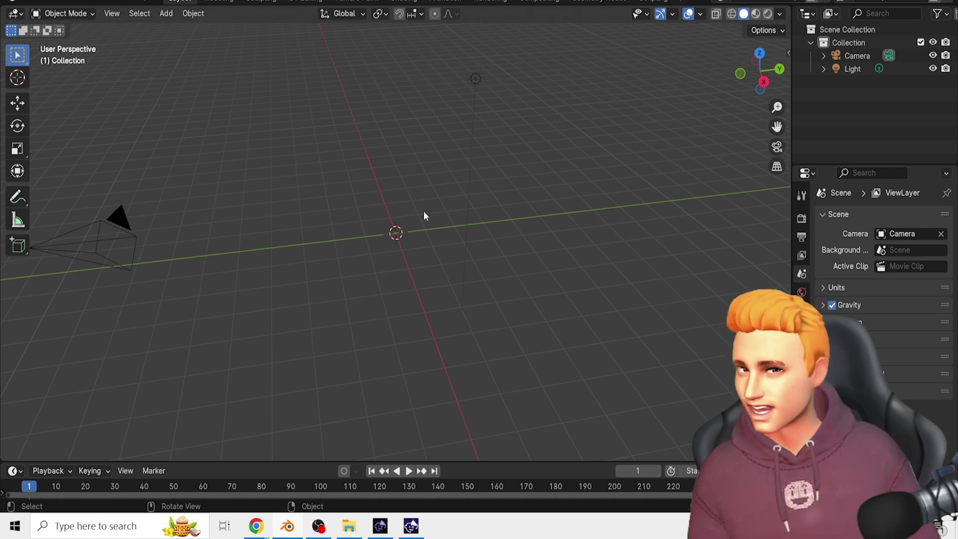
{"action": "key", "text": "shift+a"}
{"action": "mouse_move", "coordinate": [415, 230]}
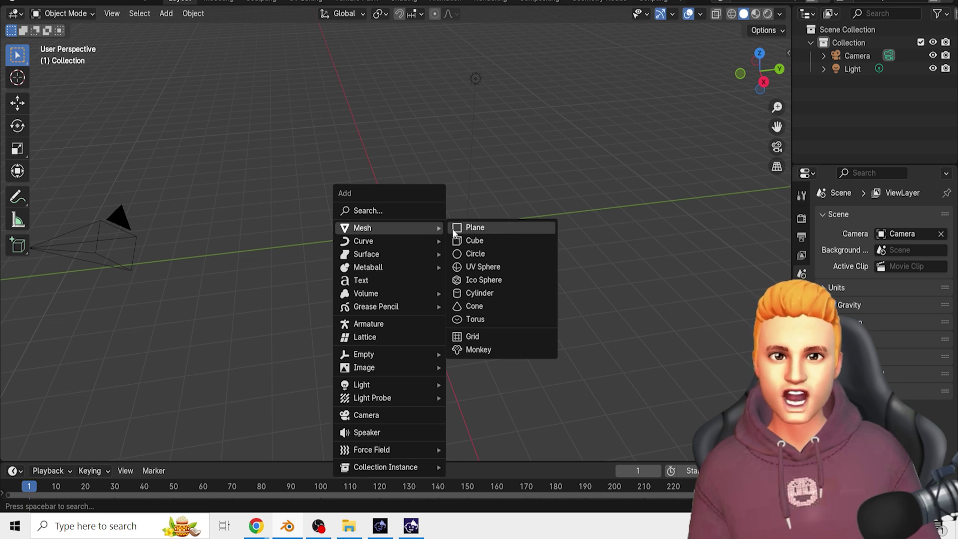
{"action": "left_click", "coordinate": [508, 241]}
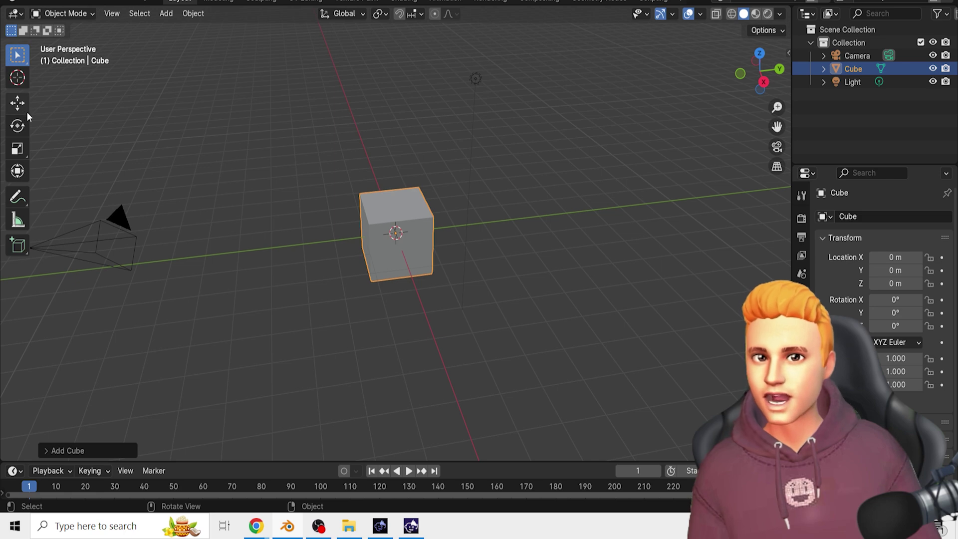
Step: Turn on the Move, Rotate and Scale object gizmos in the viewport
{"action": "left_click", "coordinate": [671, 14]}
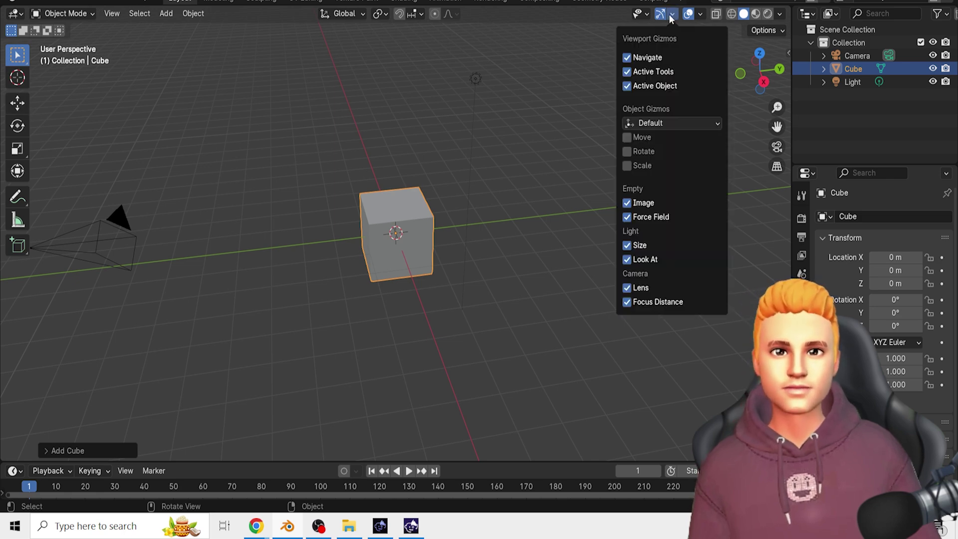
{"action": "left_click", "coordinate": [641, 137]}
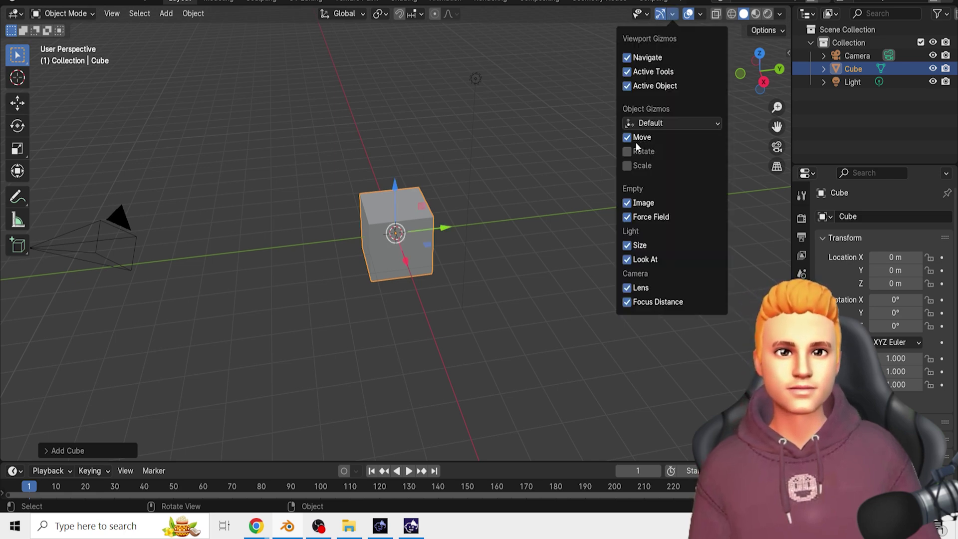
{"action": "left_click", "coordinate": [643, 151]}
{"action": "left_click", "coordinate": [642, 166]}
Step: Thin the cube to about 0.33 scale along X, stretch it along Z and raise it to about 1.74 m
{"action": "left_click_drag", "start_coordinate": [404, 261], "coordinate": [397, 242]}
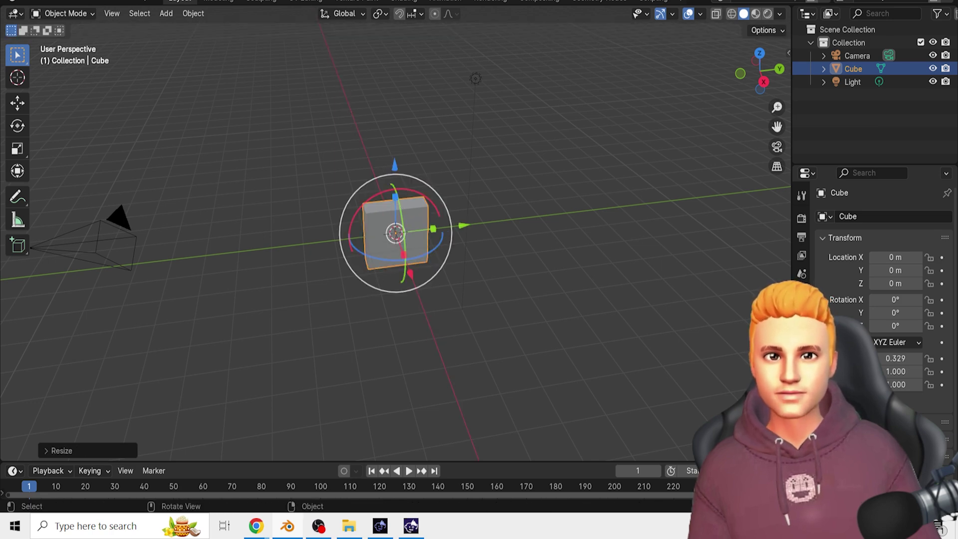
{"action": "left_click_drag", "start_coordinate": [395, 197], "coordinate": [411, 113]}
{"action": "key", "text": "space"}
{"action": "key", "text": "space"}
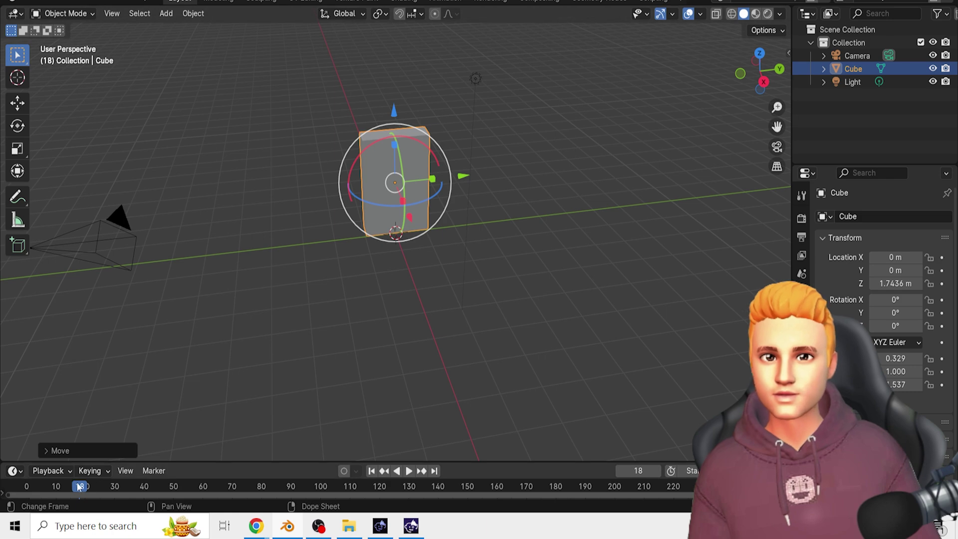
{"action": "left_click_drag", "start_coordinate": [79, 486], "coordinate": [26, 486]}
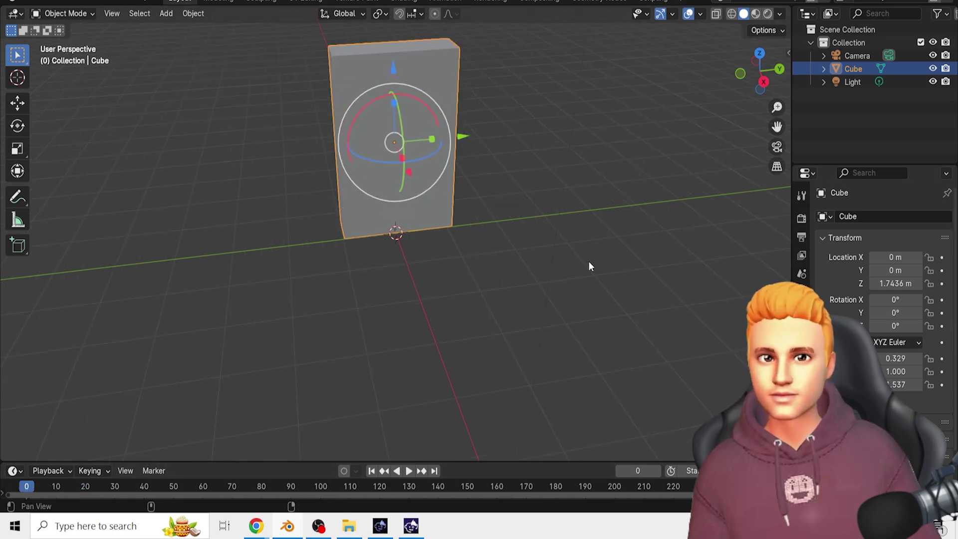
Step: Lower the box to about 1.62 m on Z so its base sits near the ground grid
{"action": "middle_click_drag", "start_coordinate": [594, 215], "coordinate": [599, 277], "text": "alt"}
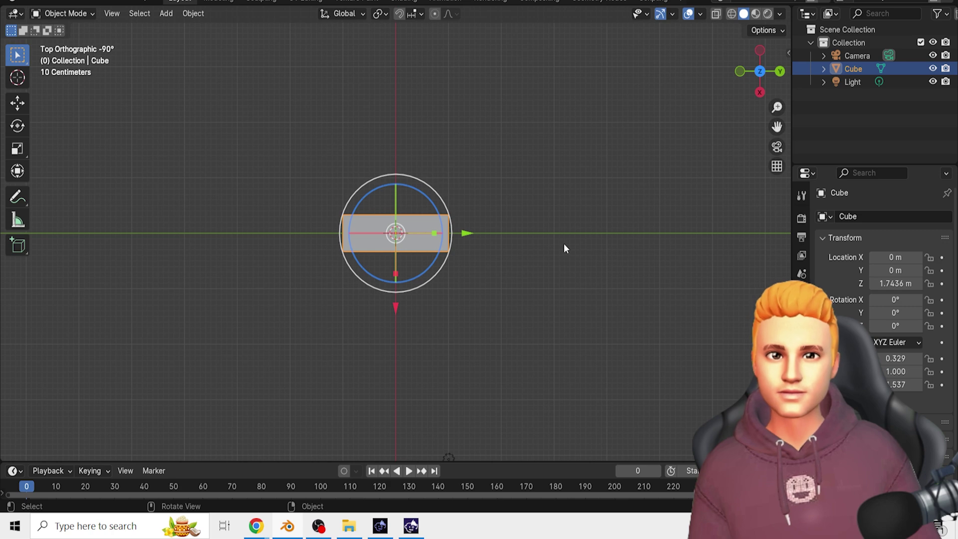
{"action": "middle_click_drag", "start_coordinate": [563, 244], "coordinate": [520, 187]}
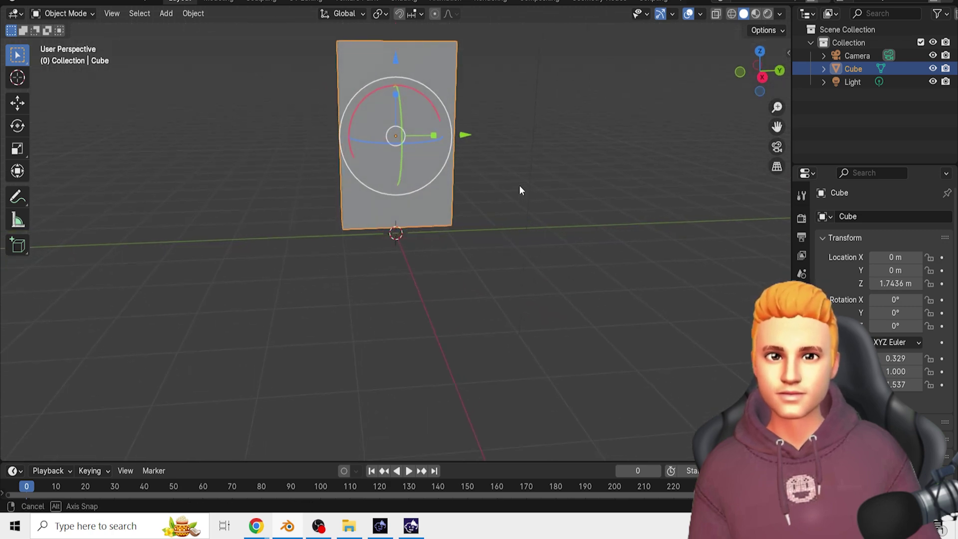
{"action": "left_click_drag", "start_coordinate": [393, 71], "coordinate": [394, 79]}
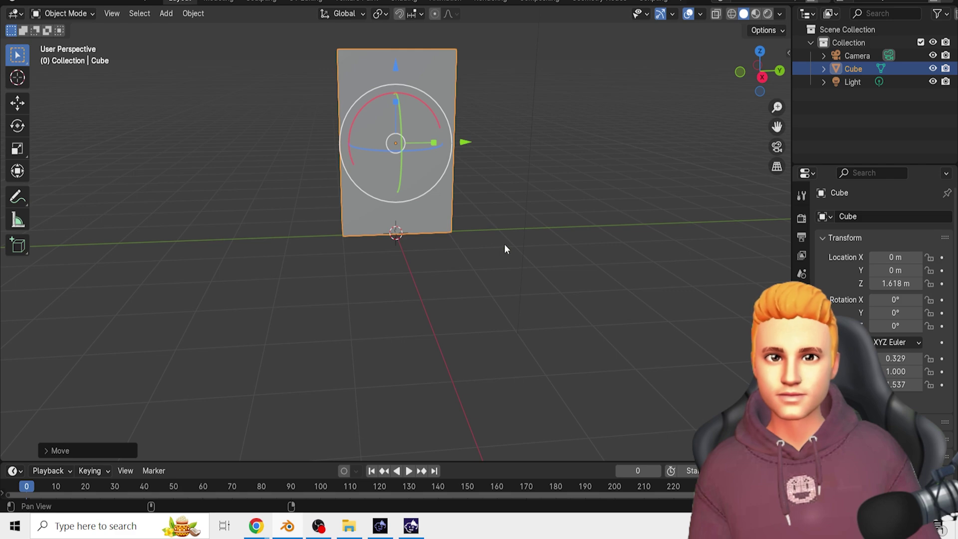
Step: Thicken the box slightly along X to a scale of about 0.37
{"action": "middle_click_drag", "start_coordinate": [491, 231], "coordinate": [478, 285]}
{"action": "key", "text": "s"}
{"action": "key", "text": "x"}
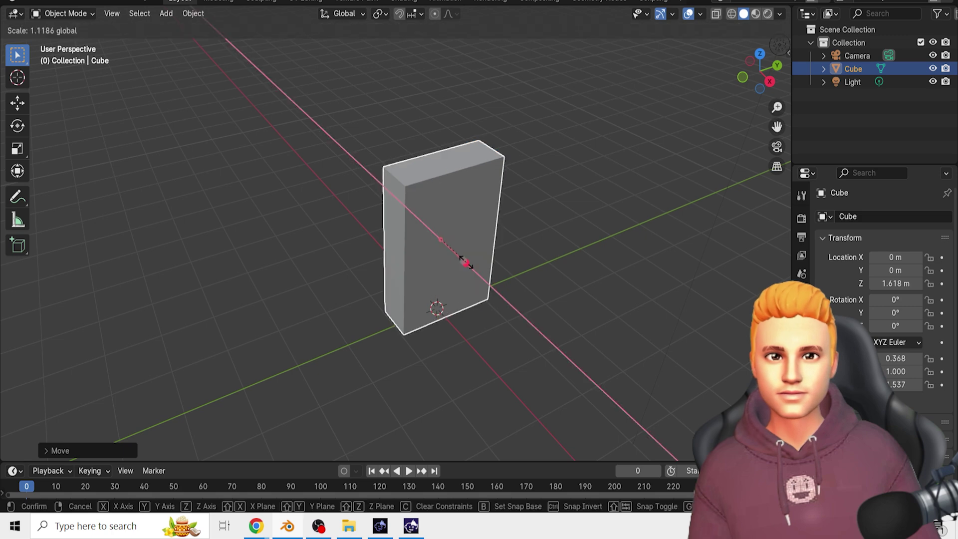
{"action": "left_click", "coordinate": [555, 277]}
{"action": "left_click", "coordinate": [555, 277]}
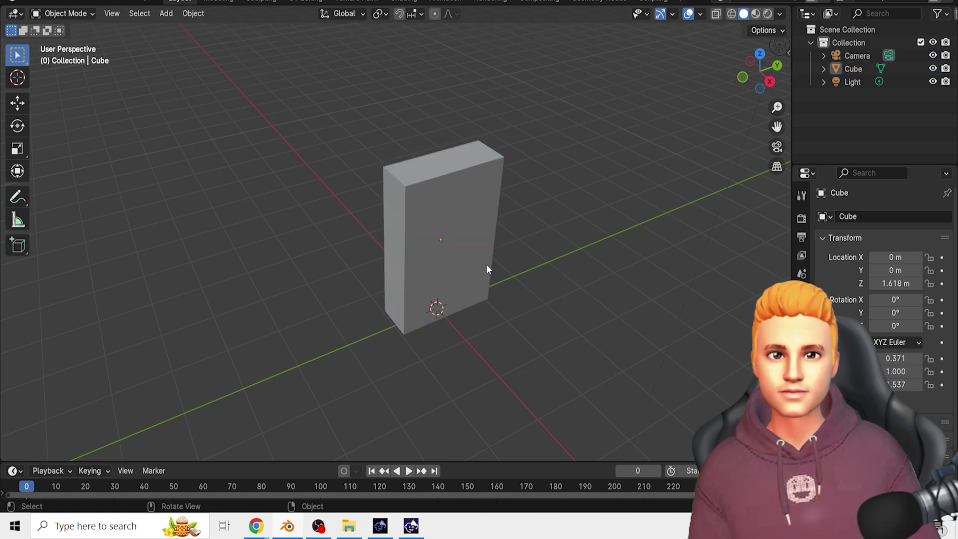
{"action": "left_click", "coordinate": [464, 226]}
{"action": "left_click", "coordinate": [601, 265]}
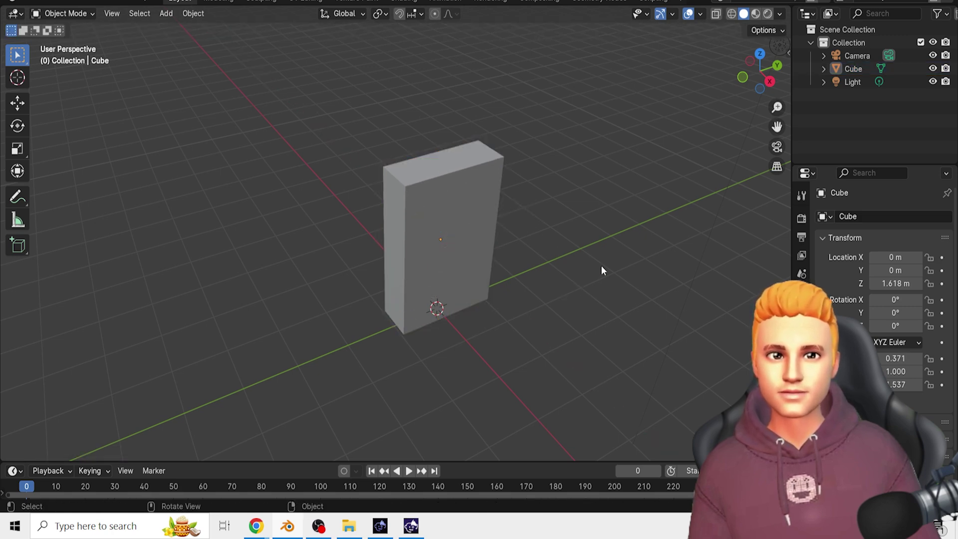
{"action": "middle_click_drag", "start_coordinate": [600, 265], "coordinate": [525, 277]}
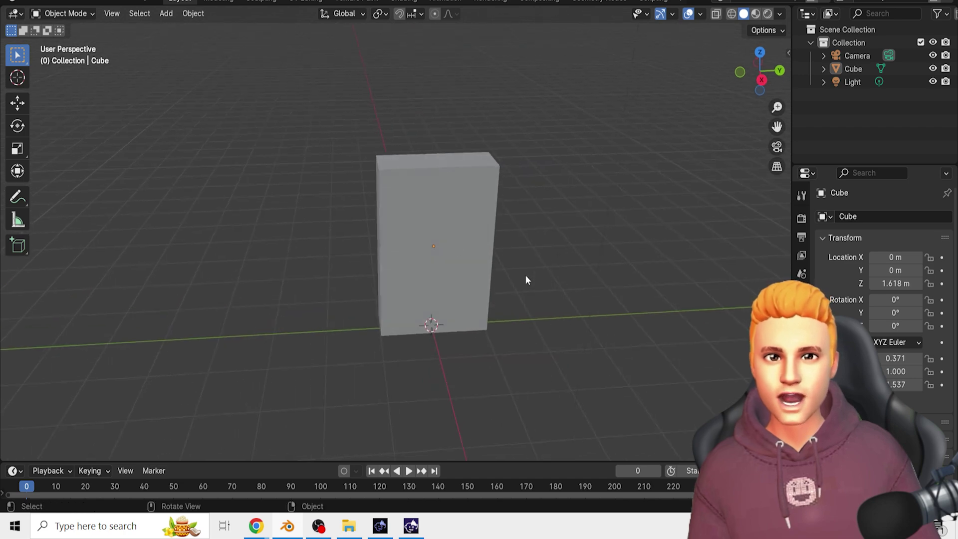
Step: Select the box and give it a new material
{"action": "left_click", "coordinate": [448, 224]}
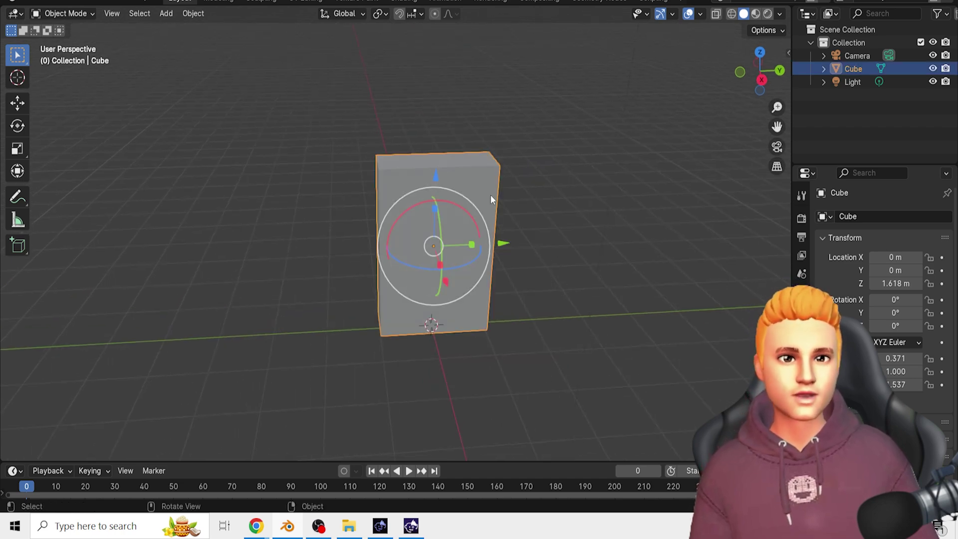
{"action": "left_click", "coordinate": [801, 426]}
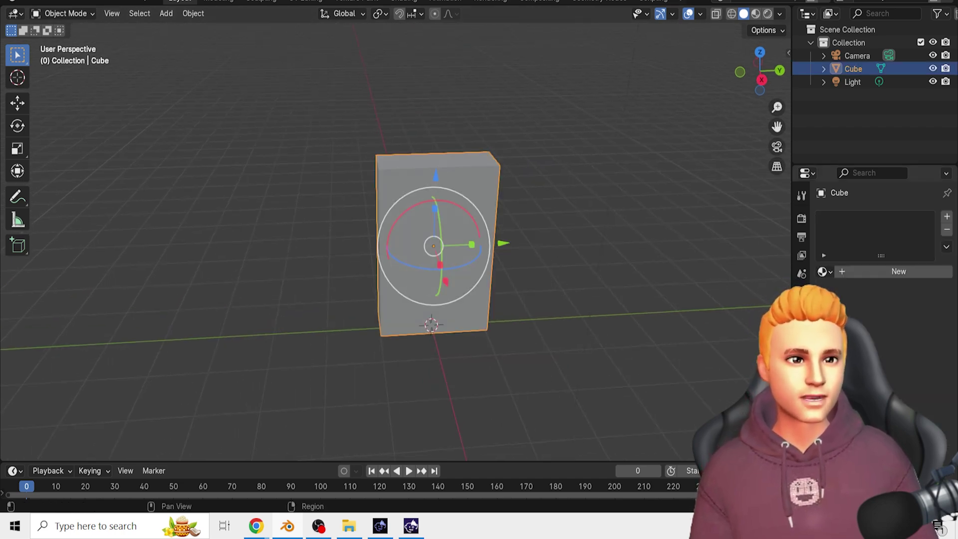
{"action": "left_click", "coordinate": [845, 269]}
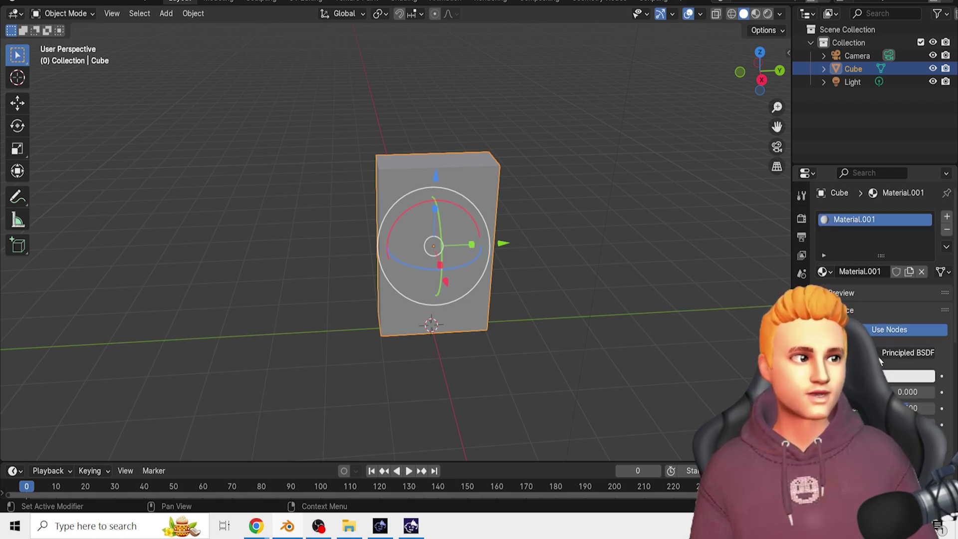
{"action": "left_click", "coordinate": [824, 375]}
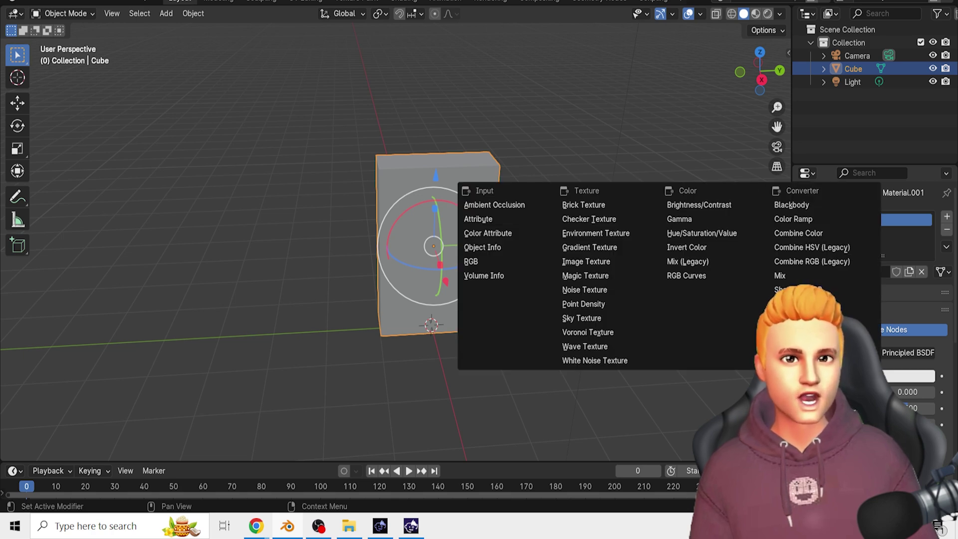
{"action": "left_click", "coordinate": [582, 262]}
{"action": "left_click", "coordinate": [926, 392]}
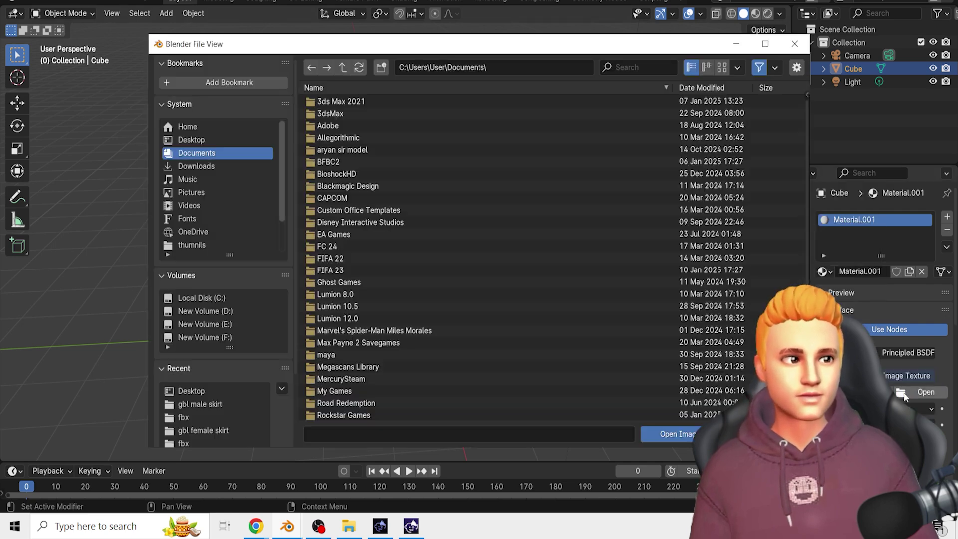
{"action": "left_click", "coordinate": [191, 140]}
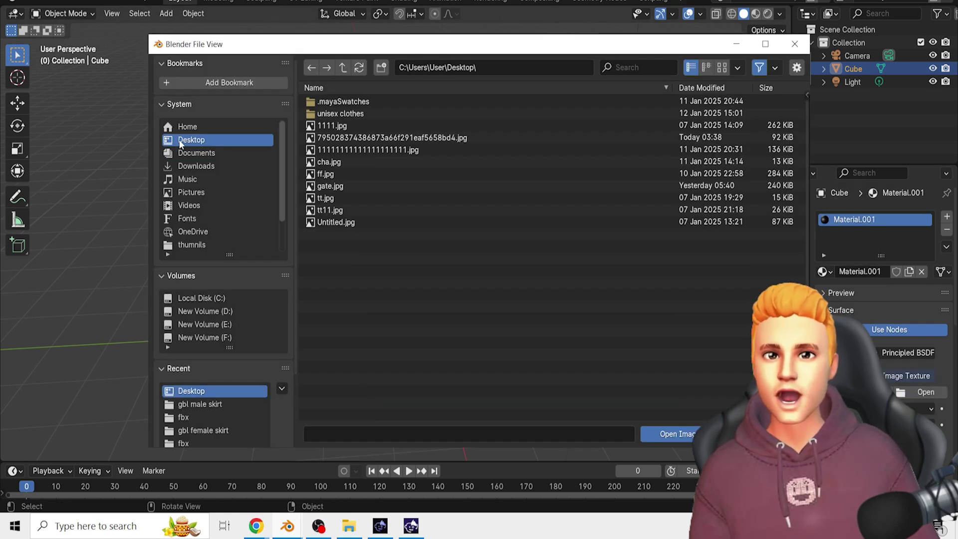
{"action": "left_click", "coordinate": [399, 138]}
{"action": "left_click", "coordinate": [671, 432]}
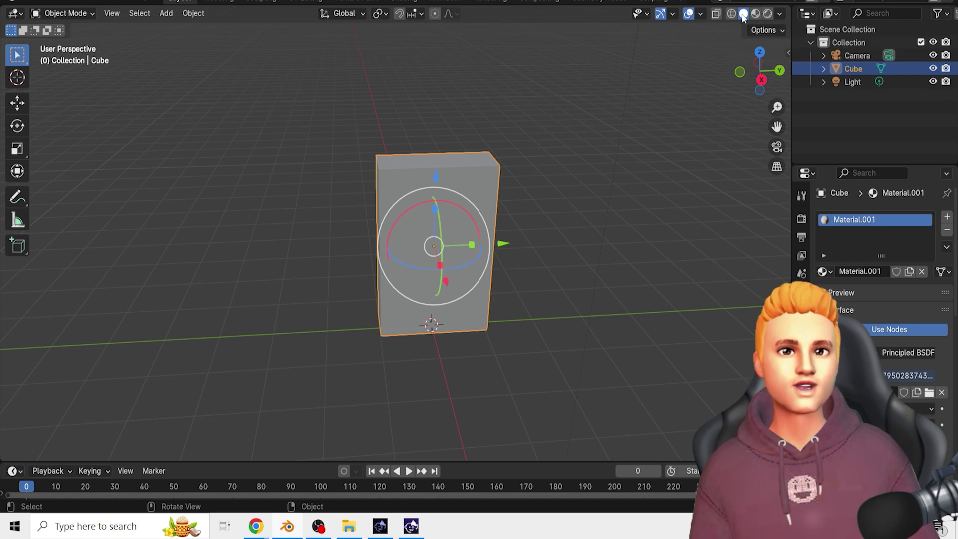
Step: Show the viewport in Material Preview shading and inspect the texture on the box
{"action": "left_click", "coordinate": [757, 15]}
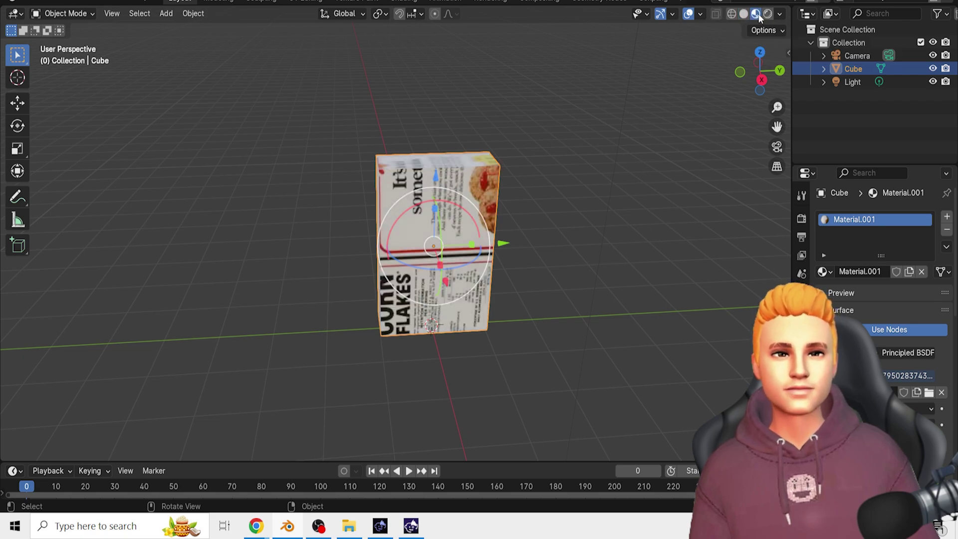
{"action": "middle_click_drag", "start_coordinate": [455, 347], "coordinate": [566, 320]}
{"action": "middle_click_drag", "start_coordinate": [504, 204], "coordinate": [513, 231]}
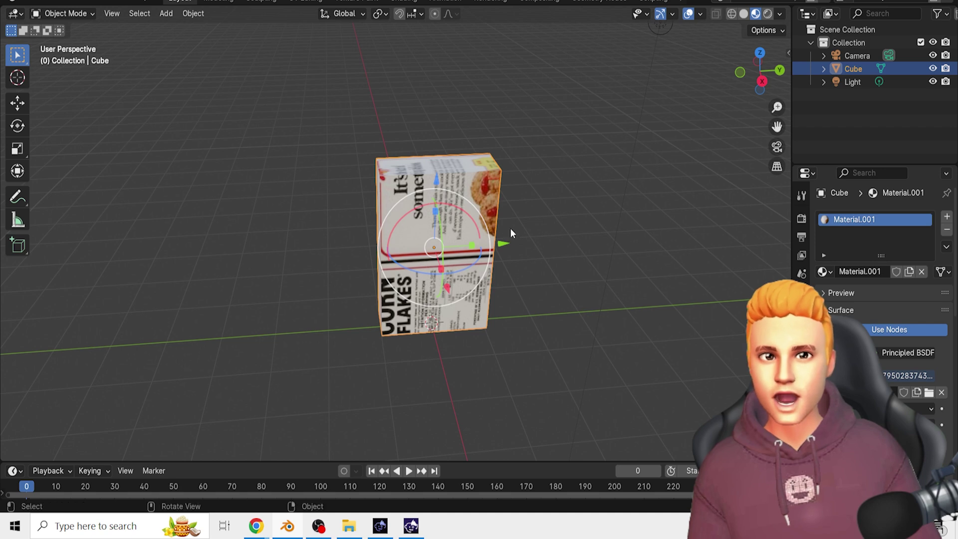
Step: Switch to the UV Editing workspace and deselect the whole box mesh in Edit Mode
{"action": "left_click", "coordinate": [310, 2]}
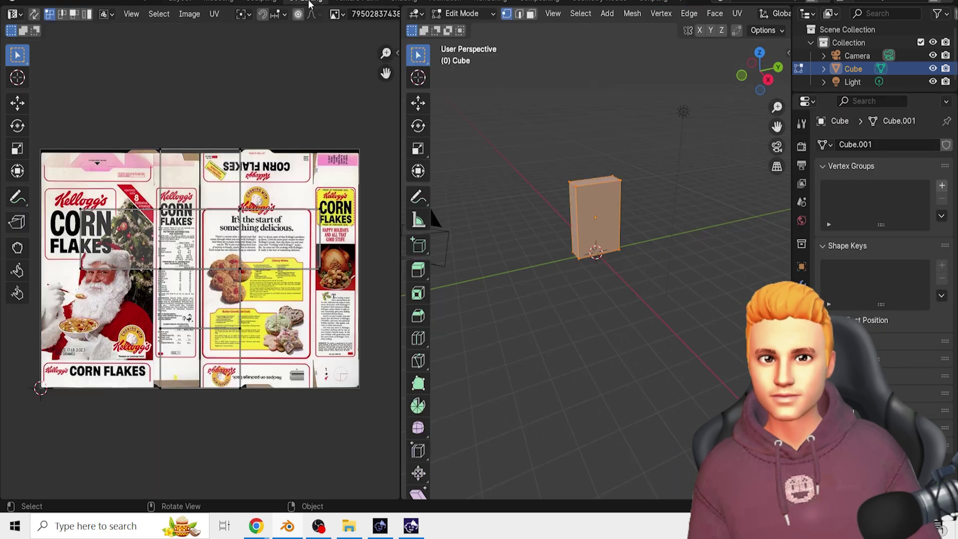
{"action": "scroll", "coordinate": [598, 342], "scroll_direction": "up", "scroll_amount": 3}
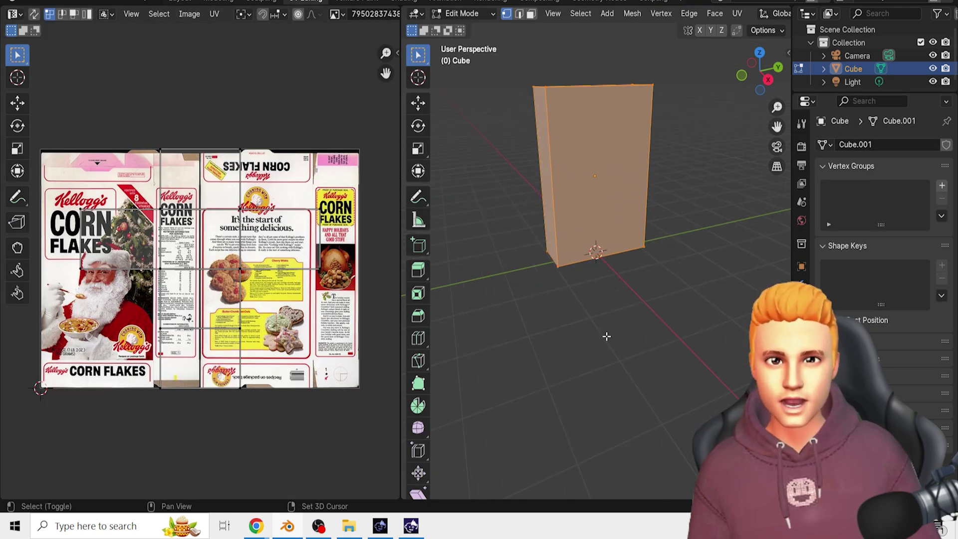
{"action": "middle_click_drag", "start_coordinate": [609, 336], "coordinate": [646, 312]}
{"action": "key", "text": "alt+a"}
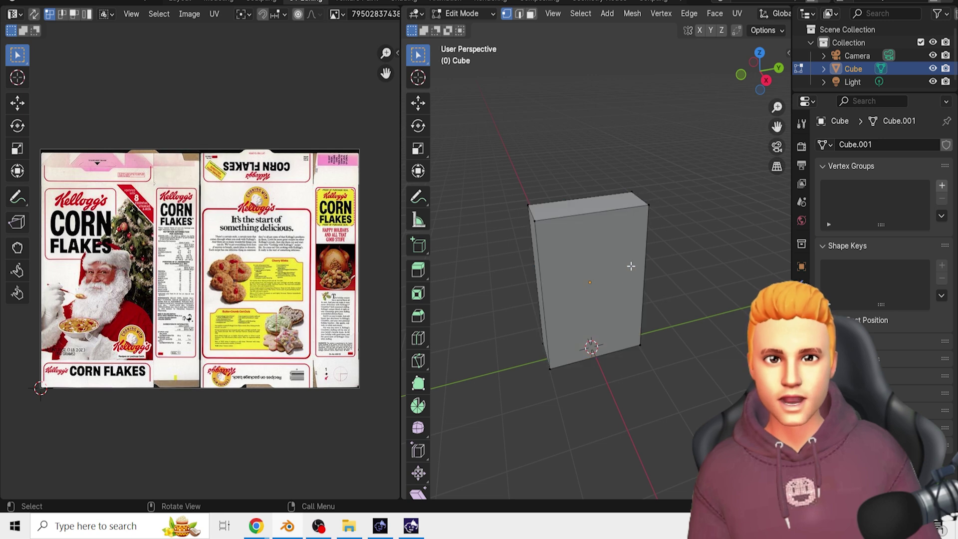
{"action": "left_click", "coordinate": [474, 15]}
{"action": "left_click", "coordinate": [477, 44]}
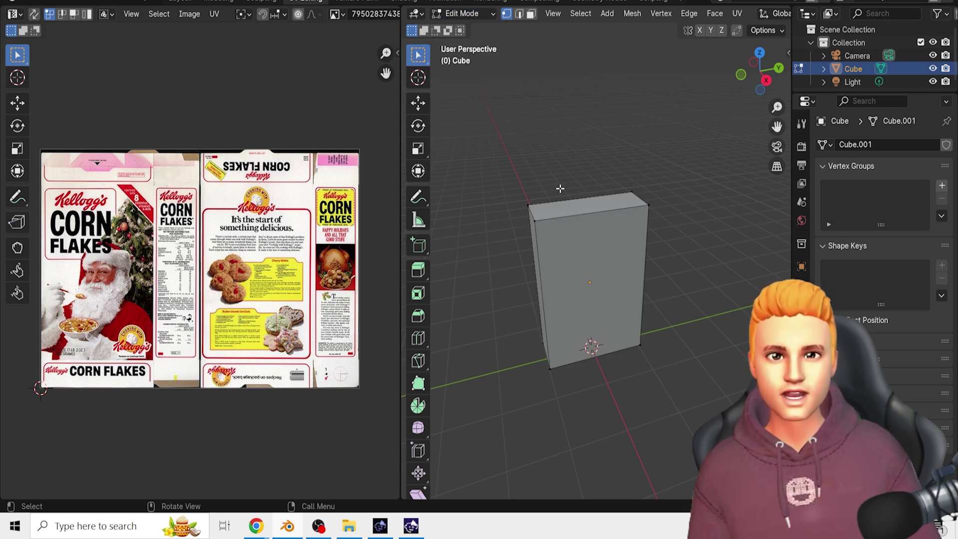
Step: Switch the mesh to face selection and unwrap the box's large front face
{"action": "left_click", "coordinate": [531, 15]}
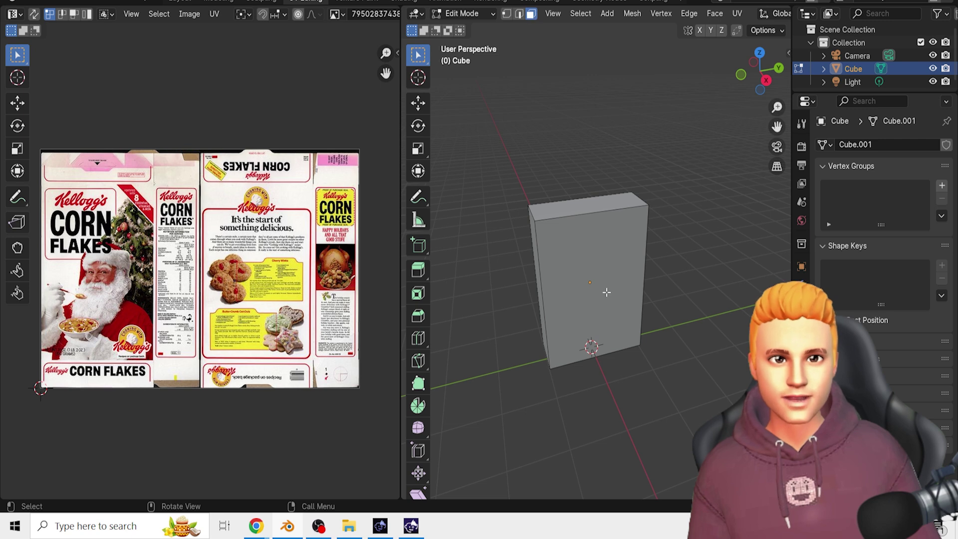
{"action": "left_click", "coordinate": [630, 268]}
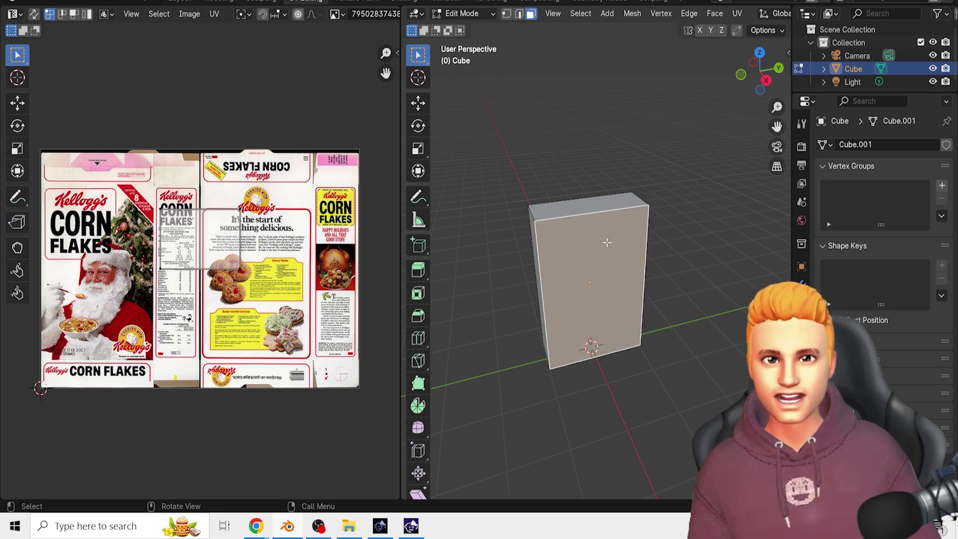
{"action": "key", "text": "u"}
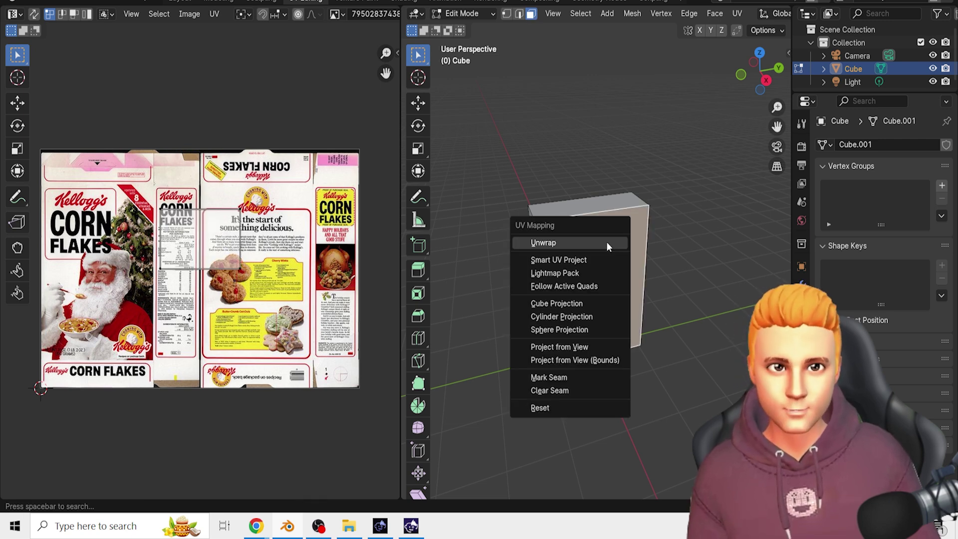
{"action": "left_click", "coordinate": [606, 242]}
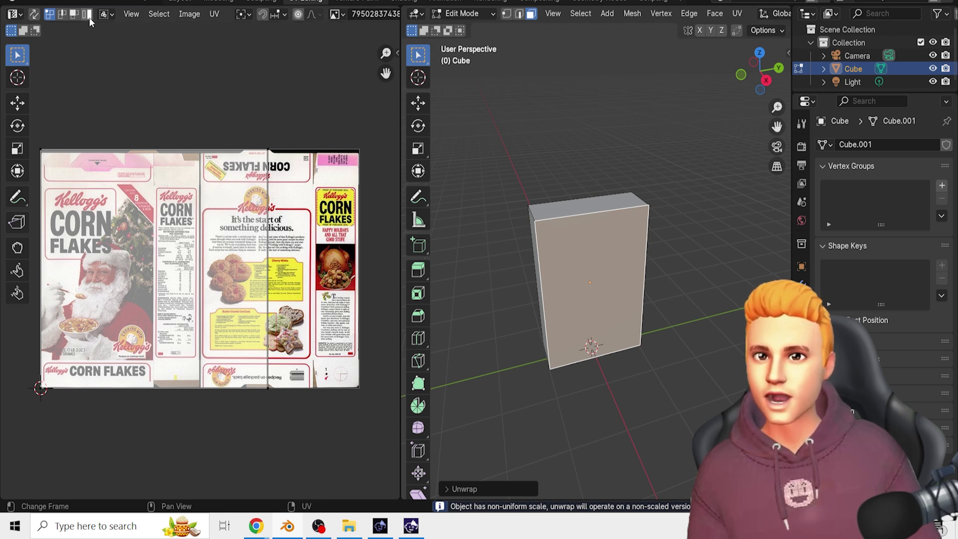
Step: Try the edge and face selection modes in the UV editor and return to vertex selection
{"action": "left_click", "coordinate": [61, 14]}
{"action": "left_click", "coordinate": [74, 14]}
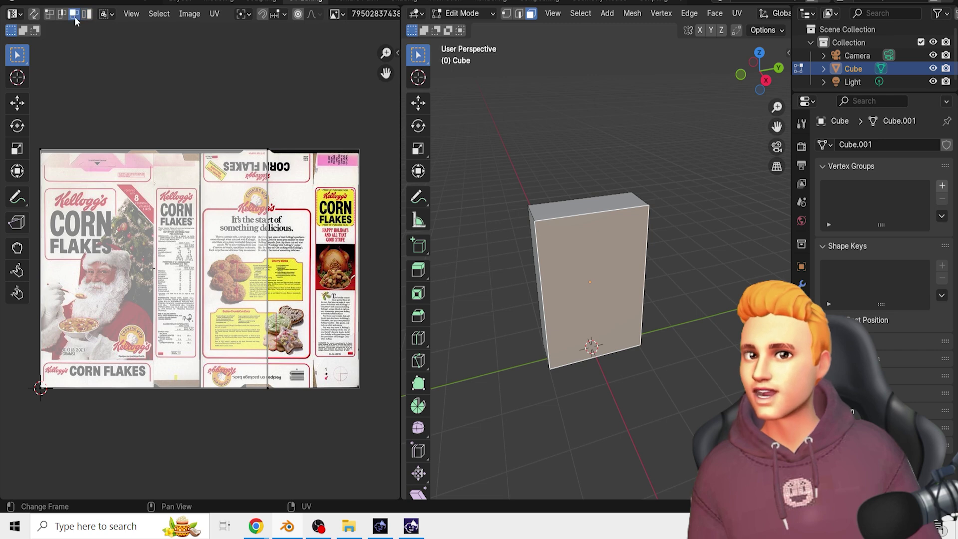
{"action": "left_click", "coordinate": [62, 15]}
{"action": "left_click", "coordinate": [48, 15]}
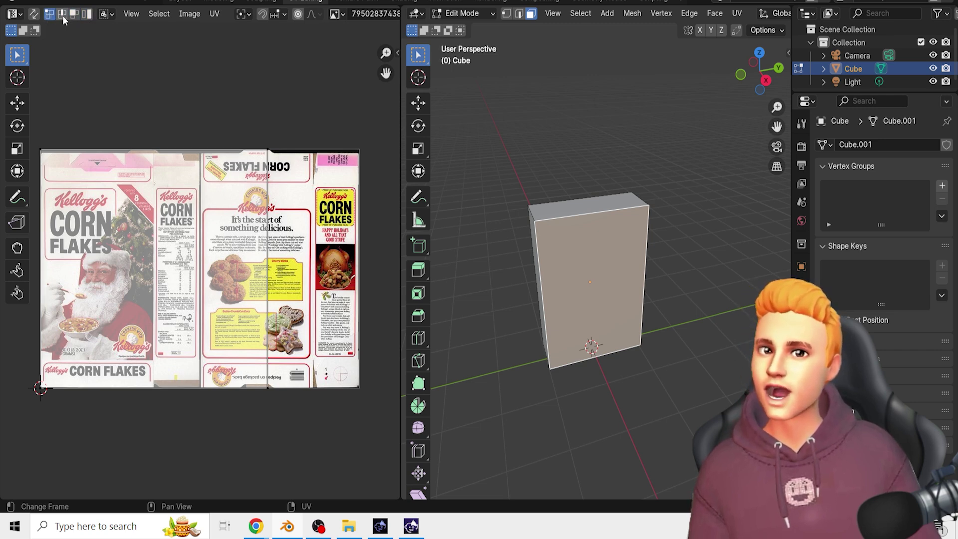
Step: In edge selection, lower the front face's upper UV edge above the Corn Flakes logo and bring its right edge to the nutrition panel's outer border
{"action": "left_click", "coordinate": [61, 15]}
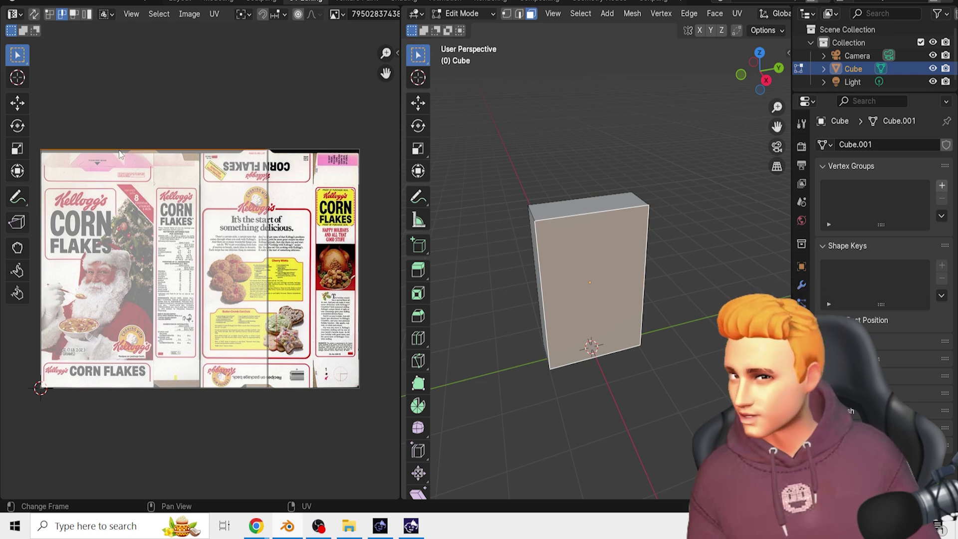
{"action": "left_click_drag", "start_coordinate": [118, 148], "coordinate": [119, 185]}
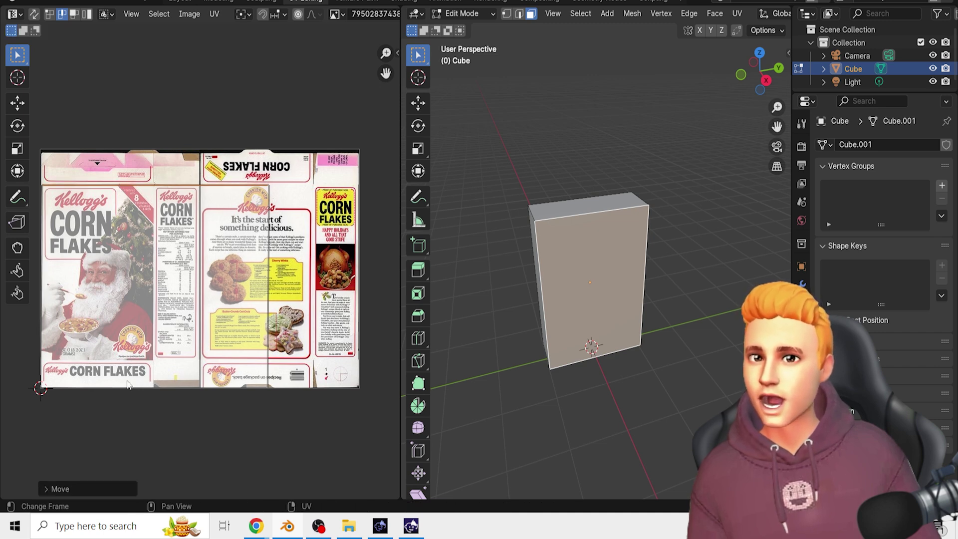
{"action": "left_click_drag", "start_coordinate": [269, 355], "coordinate": [197, 349]}
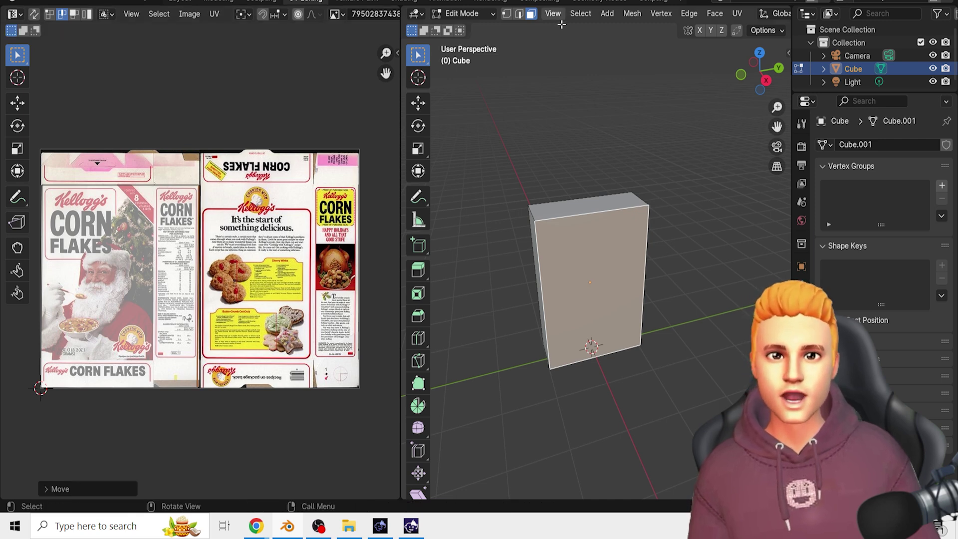
Step: Set the 3D viewport to Material Preview shading to show the packaging artwork on the box
{"action": "scroll", "coordinate": [571, 24], "scroll_direction": "up", "scroll_amount": 2}
{"action": "scroll", "coordinate": [571, 24], "scroll_direction": "down", "scroll_amount": 1}
{"action": "scroll", "coordinate": [589, 18], "scroll_direction": "down", "scroll_amount": 6}
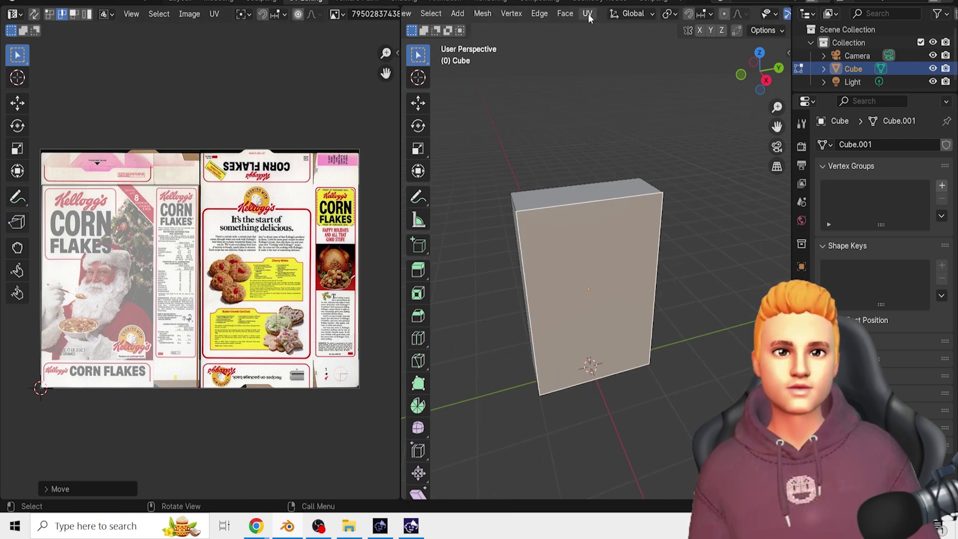
{"action": "left_click", "coordinate": [756, 14]}
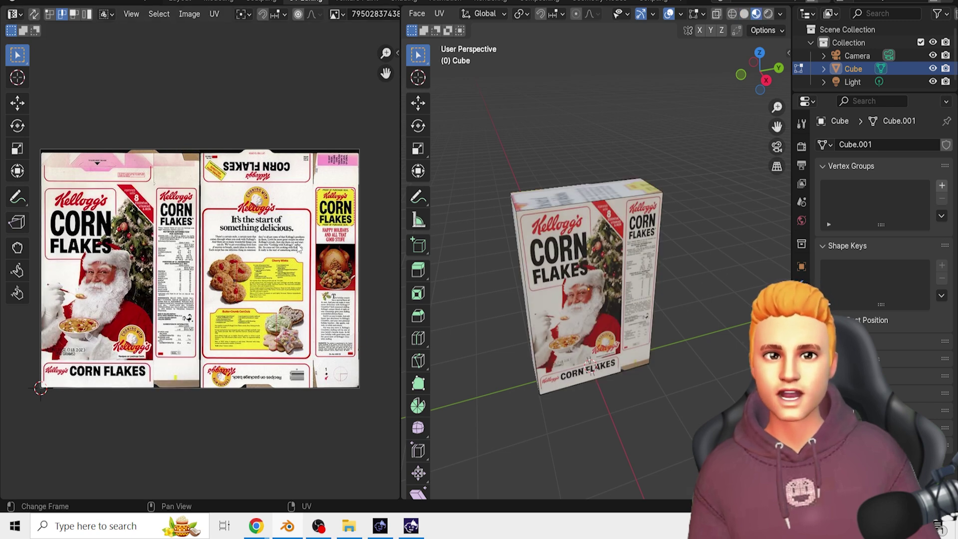
Step: Select the box's top face and unwrap it
{"action": "left_click", "coordinate": [566, 194]}
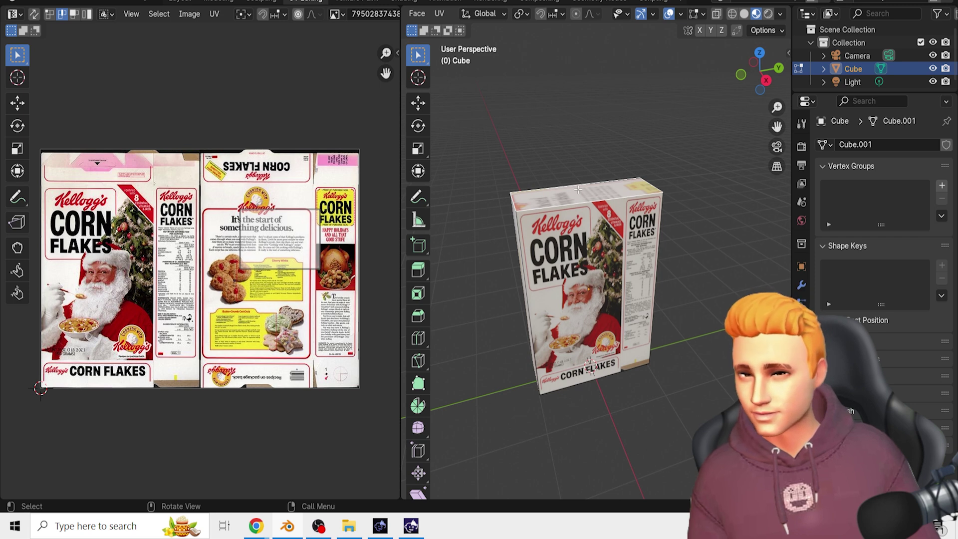
{"action": "key", "text": "u"}
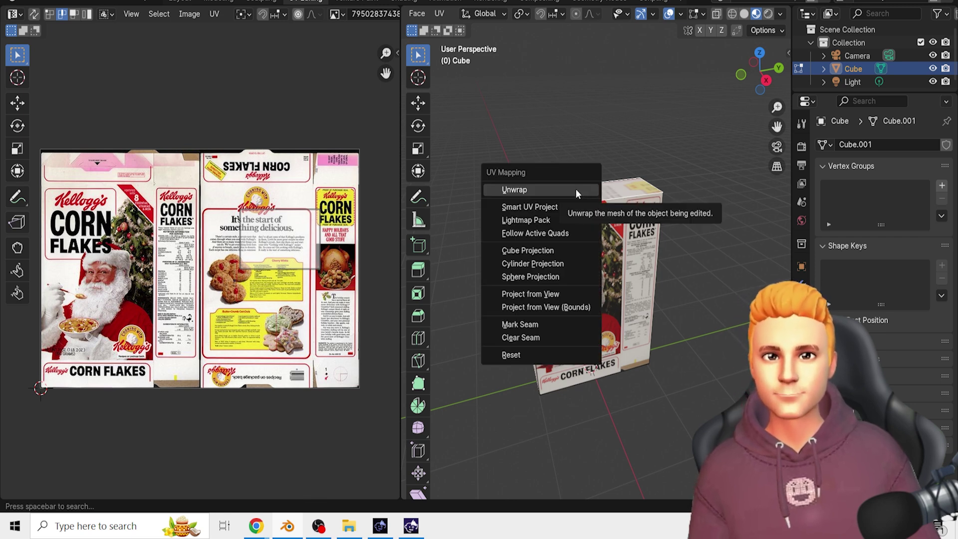
{"action": "left_click", "coordinate": [575, 190]}
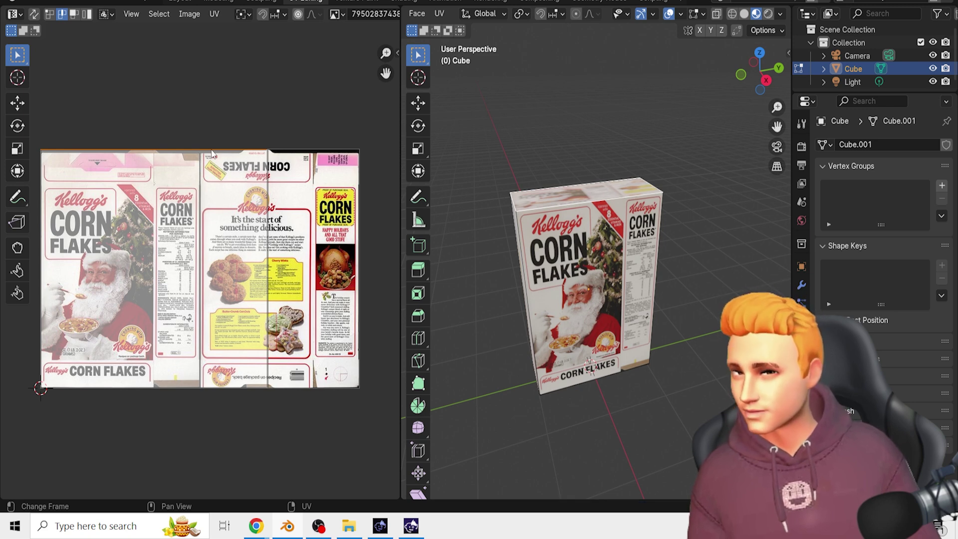
Step: Align the top face's upper and right UV edges with the borders of the upside-down CORN FLAKES flap
{"action": "key", "text": "g"}
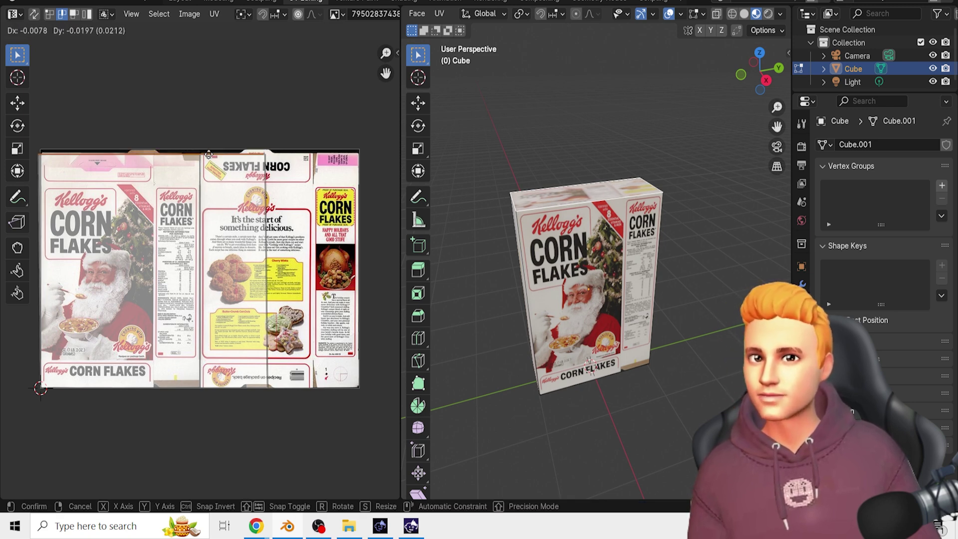
{"action": "left_click", "coordinate": [210, 155]}
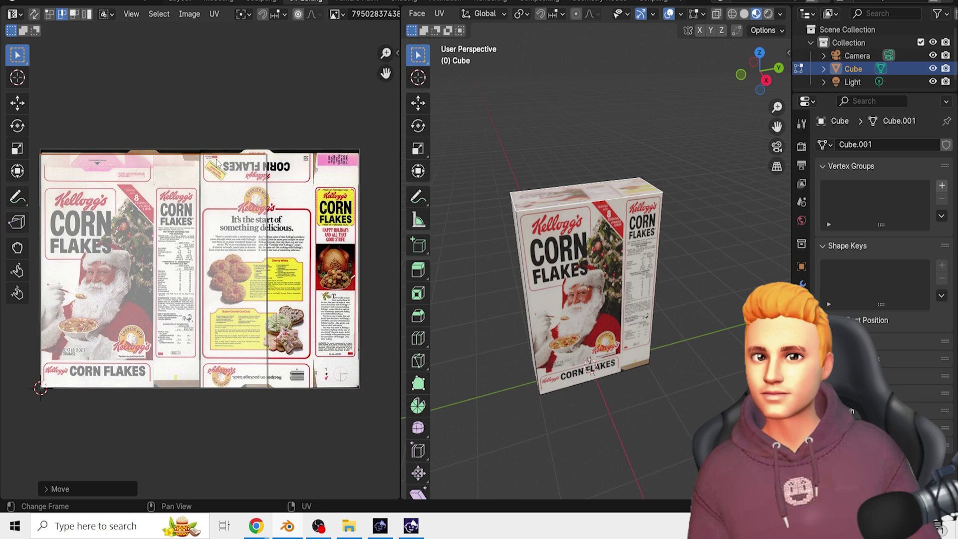
{"action": "left_click", "coordinate": [266, 173]}
{"action": "key", "text": "g"}
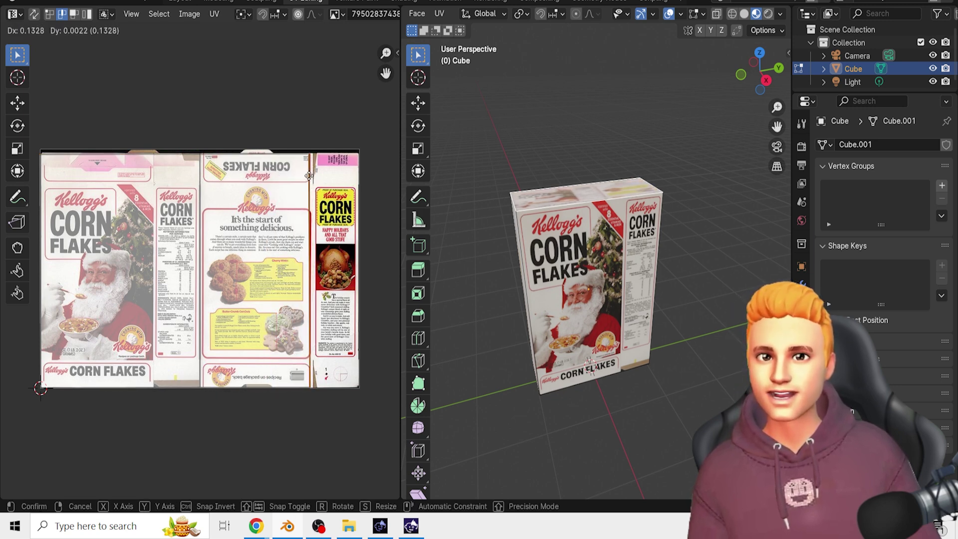
{"action": "left_click", "coordinate": [311, 179]}
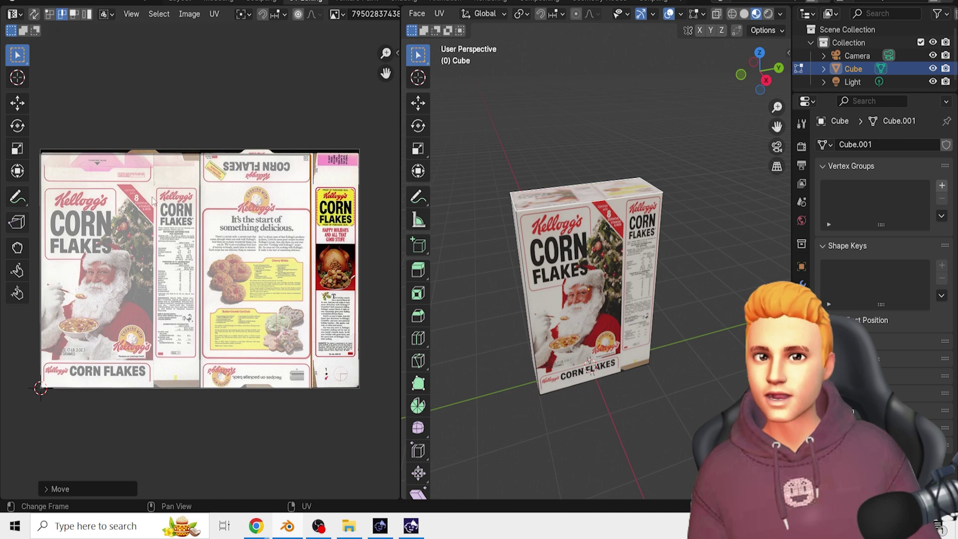
Step: Move the top face's left and lower UV edges in to frame only the upside-down CORN FLAKES flap
{"action": "left_click", "coordinate": [41, 191], "text": "alt"}
{"action": "key", "text": "g"}
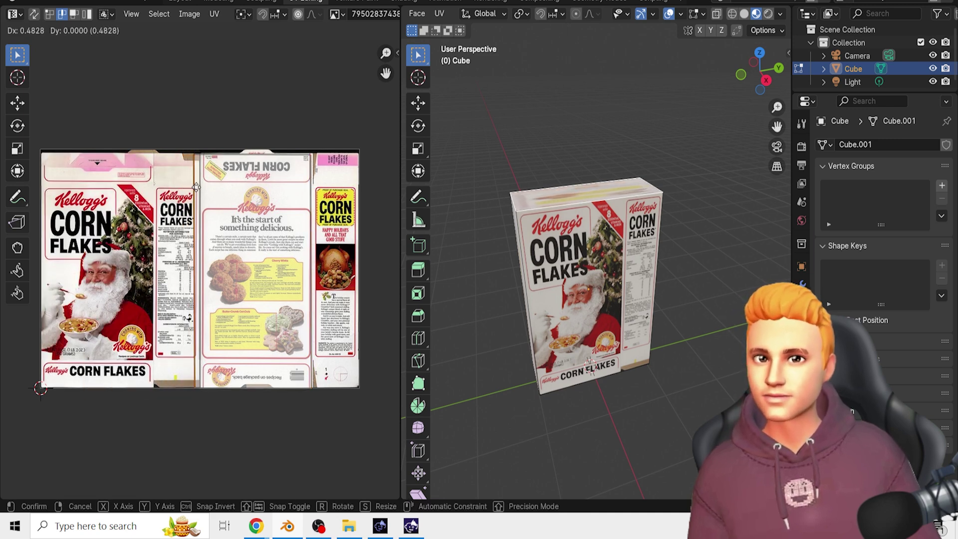
{"action": "left_click", "coordinate": [204, 186]}
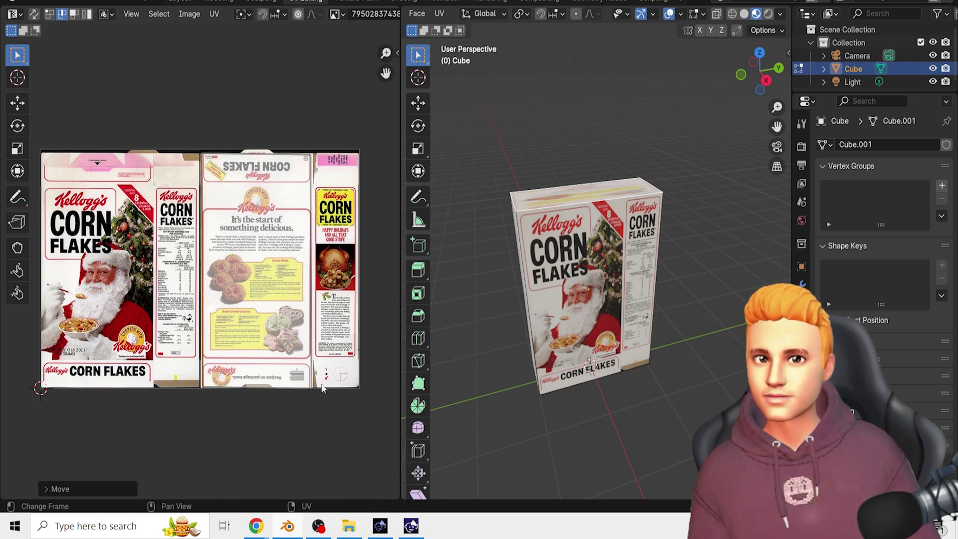
{"action": "left_click", "coordinate": [271, 388], "text": "alt"}
{"action": "key", "text": "g"}
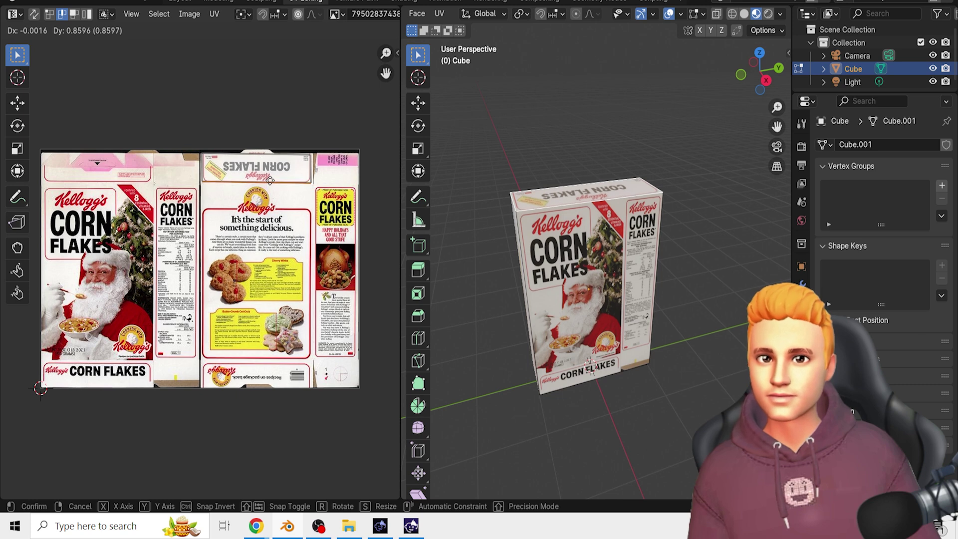
{"action": "left_click", "coordinate": [271, 184]}
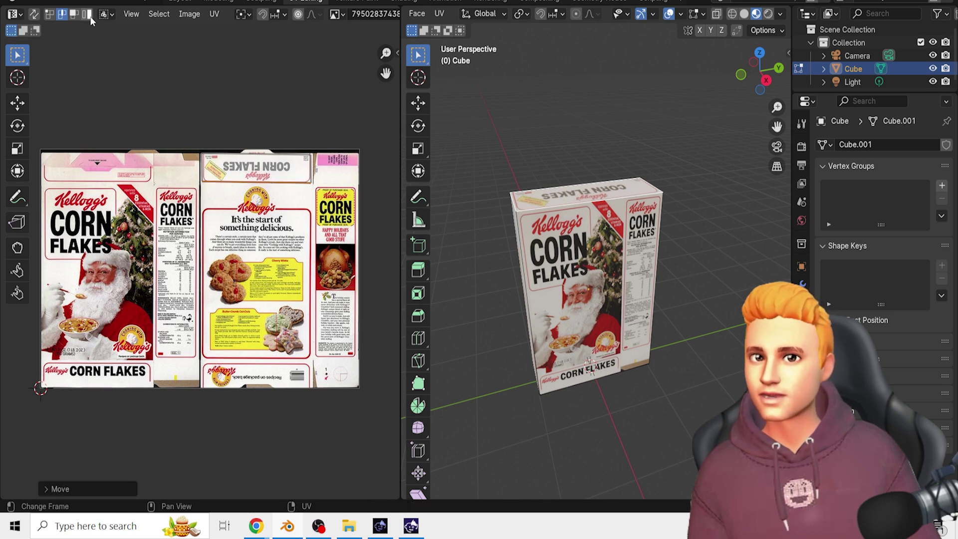
Step: Switch the UV editor to island selection and rotate the top face's island about 180 degrees
{"action": "left_click", "coordinate": [88, 14]}
{"action": "left_click", "coordinate": [259, 169]}
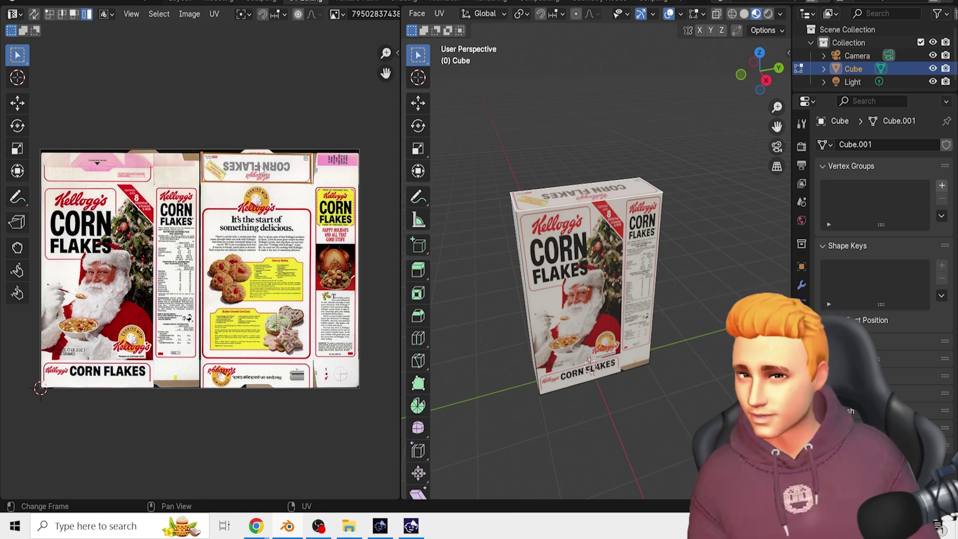
{"action": "key", "text": "r"}
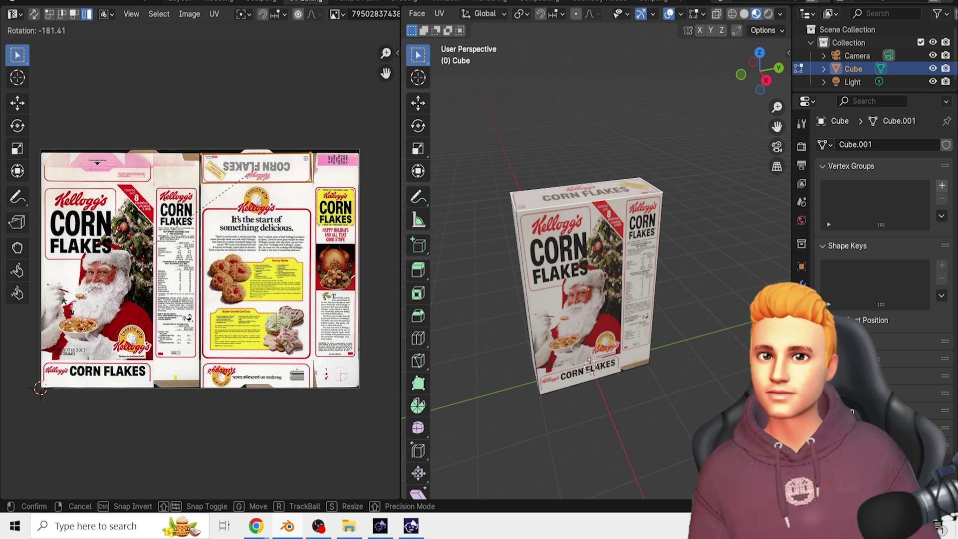
{"action": "left_click", "coordinate": [64, 301]}
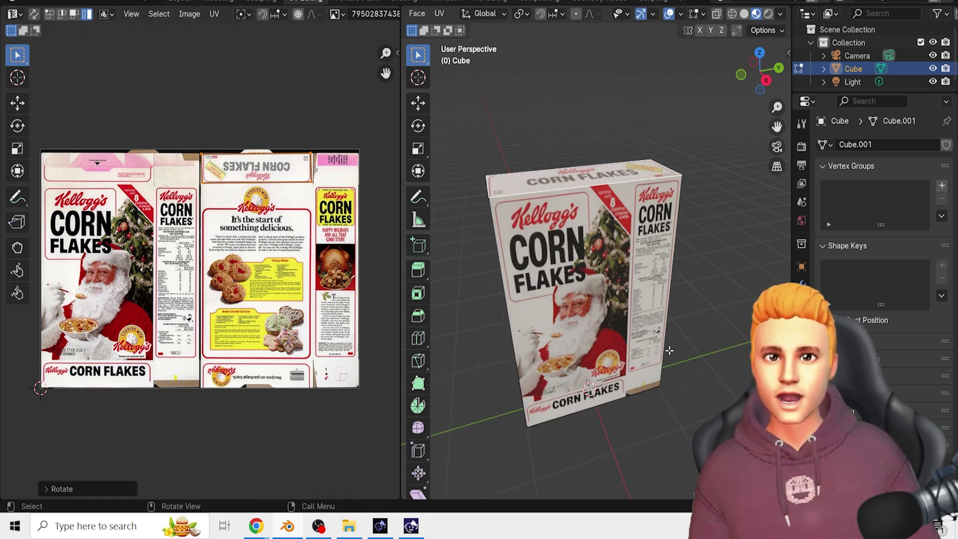
Step: Select the box's large back face and unwrap it
{"action": "middle_click_drag", "start_coordinate": [679, 345], "coordinate": [739, 357]}
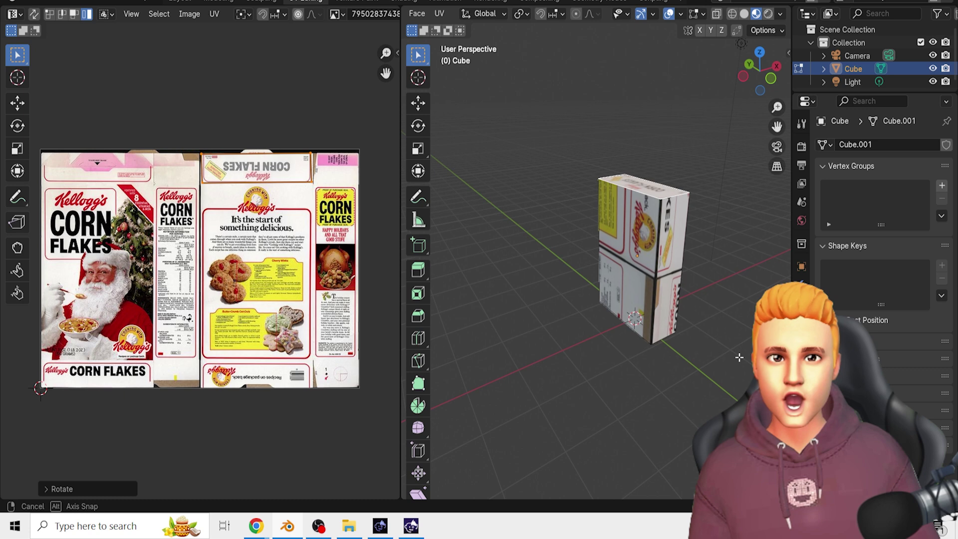
{"action": "left_click", "coordinate": [639, 247]}
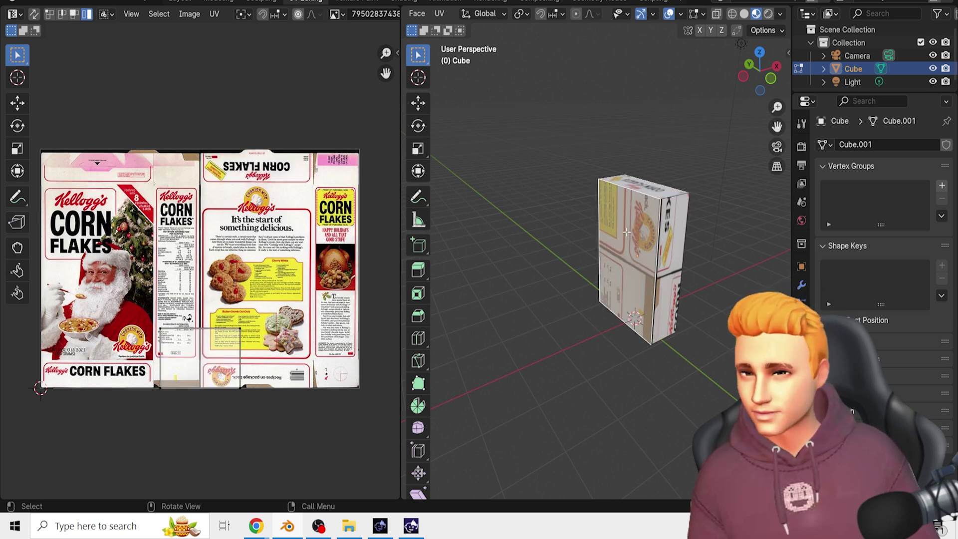
{"action": "key", "text": "u"}
{"action": "left_click", "coordinate": [624, 231]}
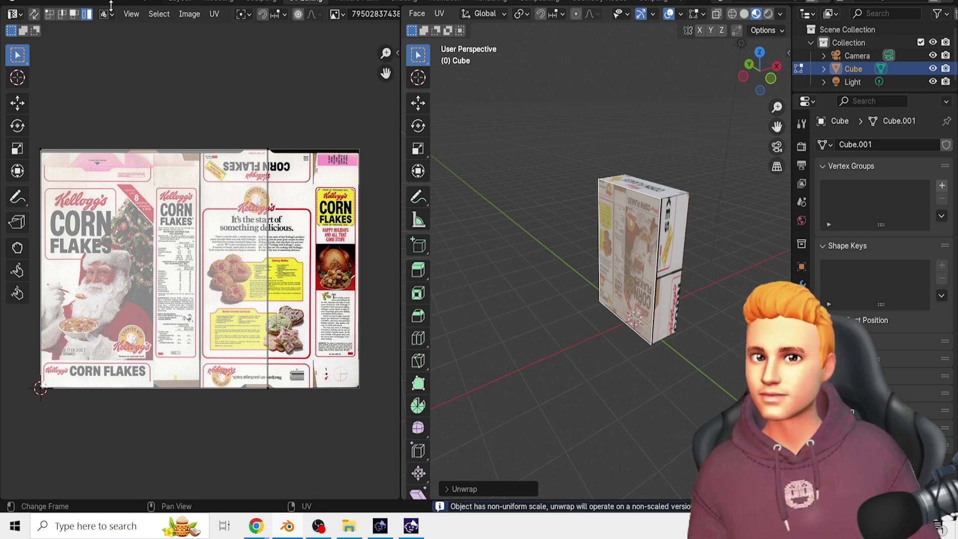
Step: In edge selection, move the back face's right and left UV edges to the sides of the cookie recipe panel
{"action": "left_click", "coordinate": [62, 14]}
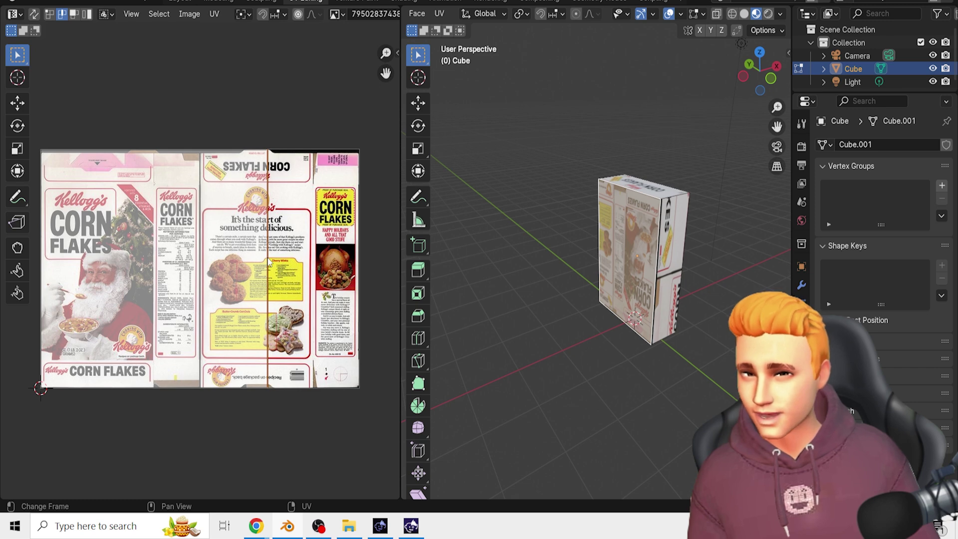
{"action": "left_click_drag", "start_coordinate": [268, 262], "coordinate": [313, 263]}
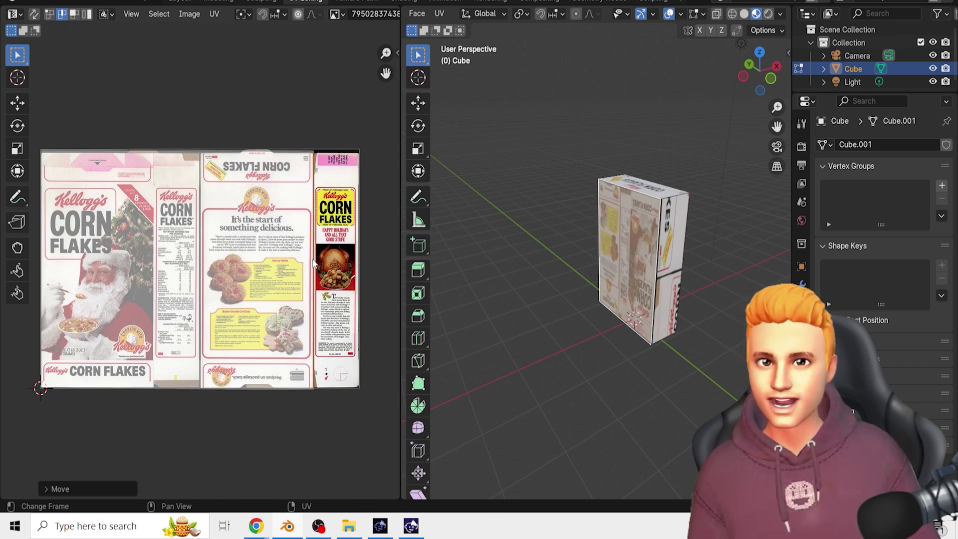
{"action": "key", "text": "g"}
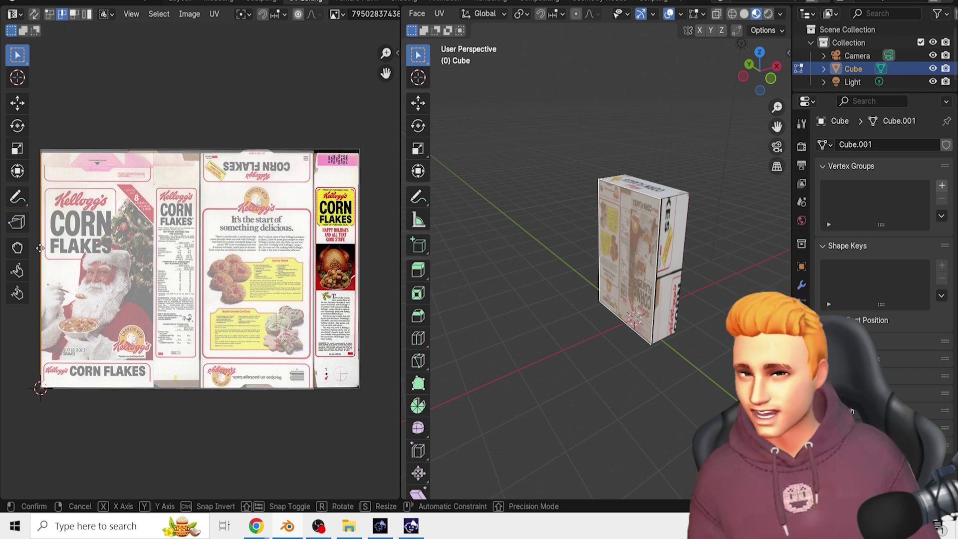
{"action": "left_click", "coordinate": [201, 252]}
Step: Move the back face's upper UV edge down and its lower edge up to the fold lines of the cookie recipe panel
{"action": "left_click", "coordinate": [278, 154]}
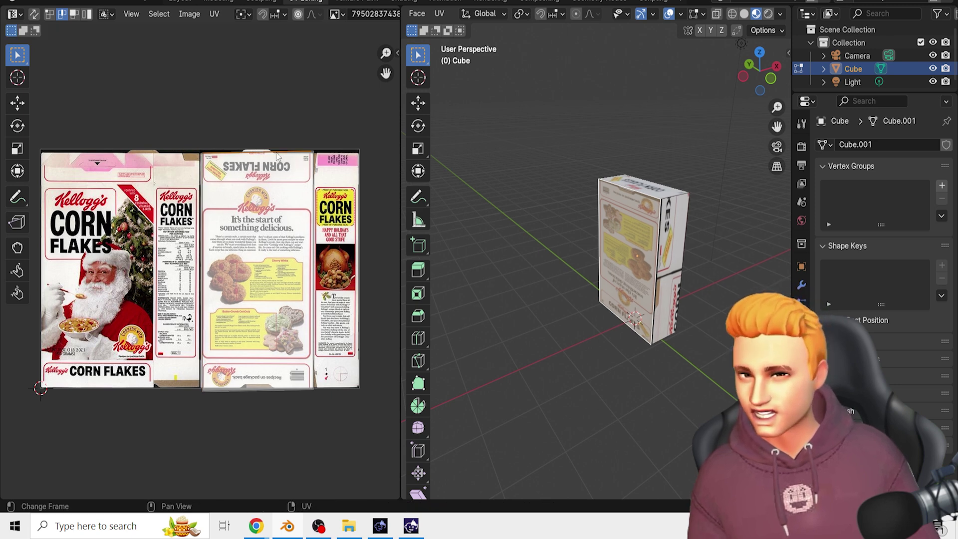
{"action": "key", "text": "g"}
{"action": "left_click", "coordinate": [277, 191]}
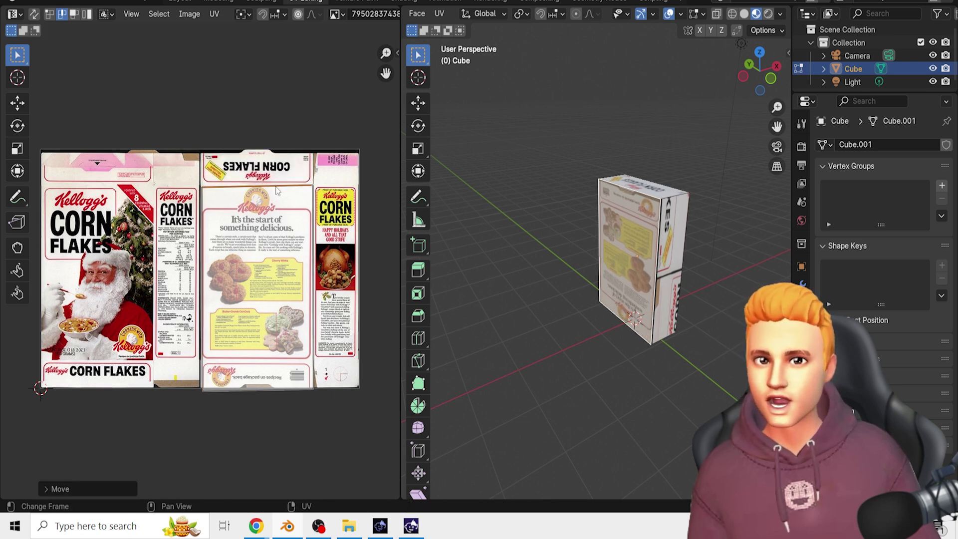
{"action": "left_click", "coordinate": [268, 390]}
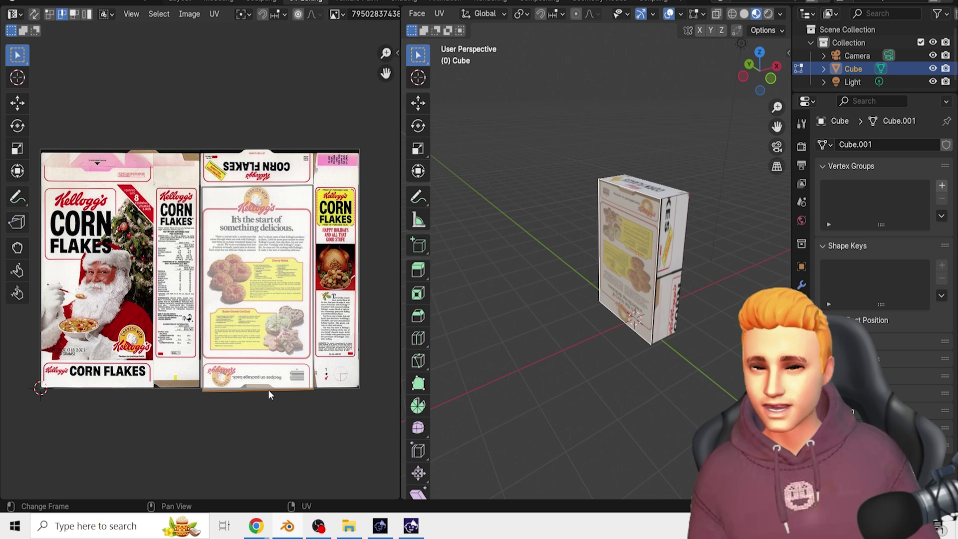
{"action": "key", "text": "g"}
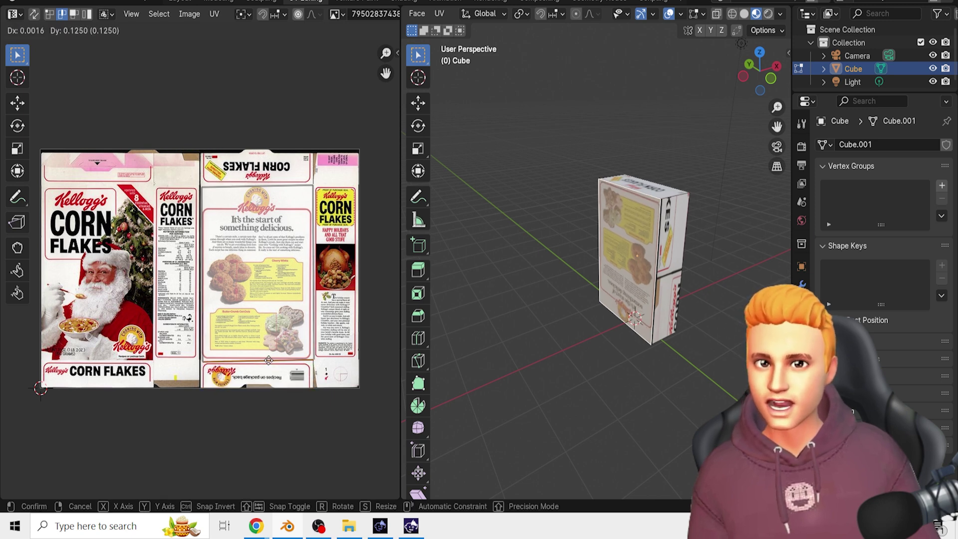
{"action": "left_click", "coordinate": [268, 360]}
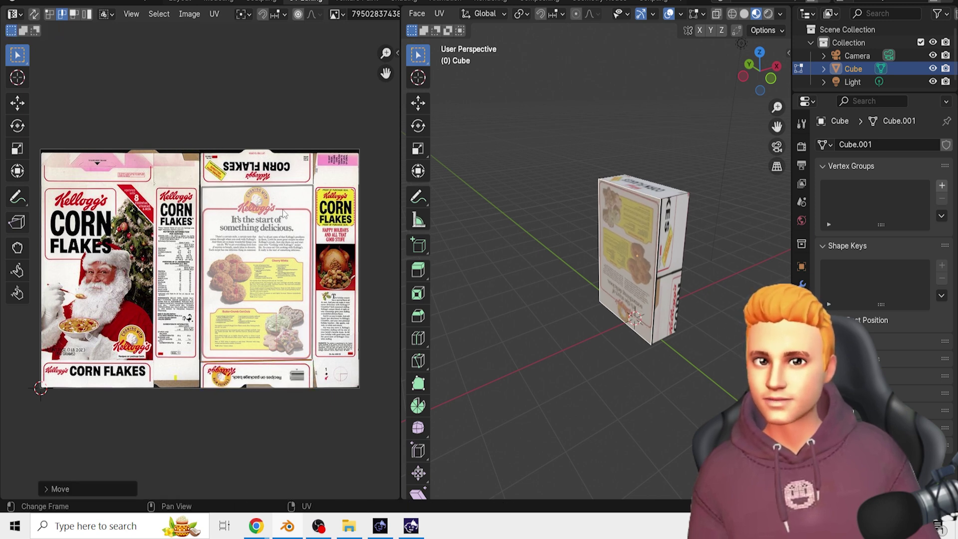
Step: In vertex selection, box-select the back face's two upper UV vertices and scale them down along Y to level the edge
{"action": "left_click", "coordinate": [49, 14]}
{"action": "key", "text": "b"}
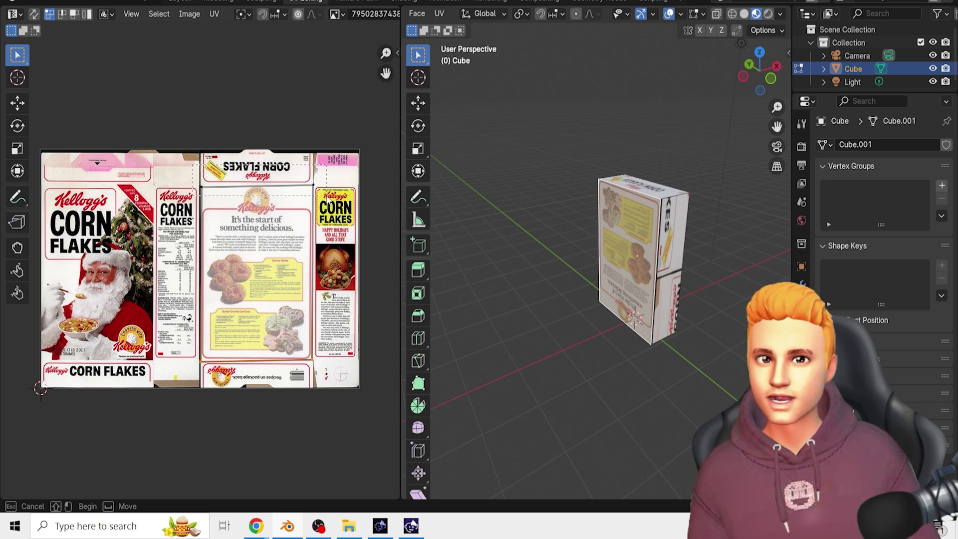
{"action": "left_click_drag", "start_coordinate": [193, 164], "coordinate": [327, 196]}
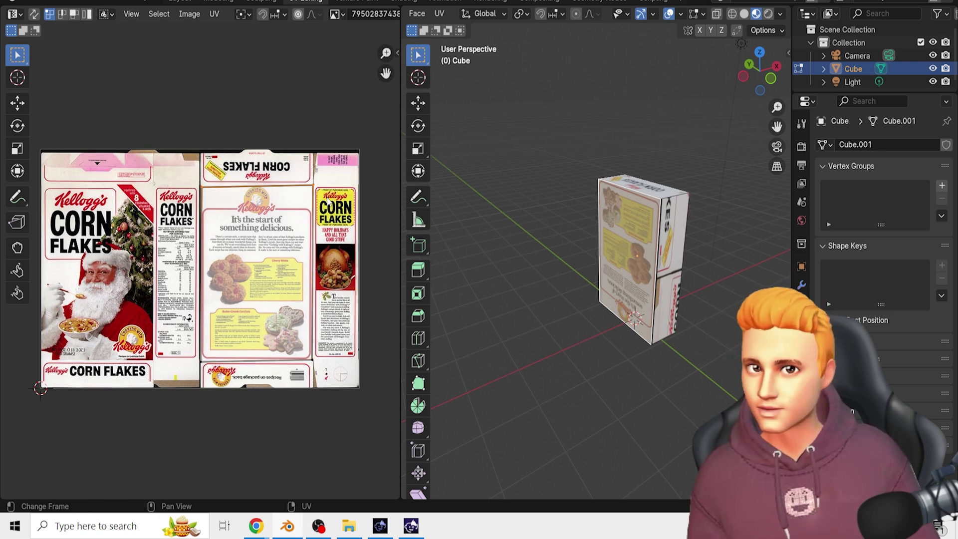
{"action": "key", "text": "s"}
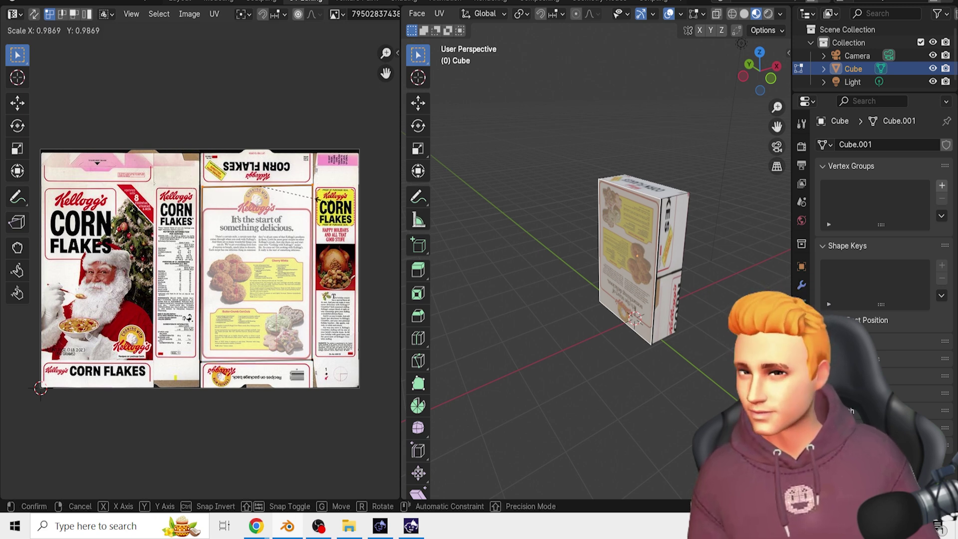
{"action": "key", "text": "y"}
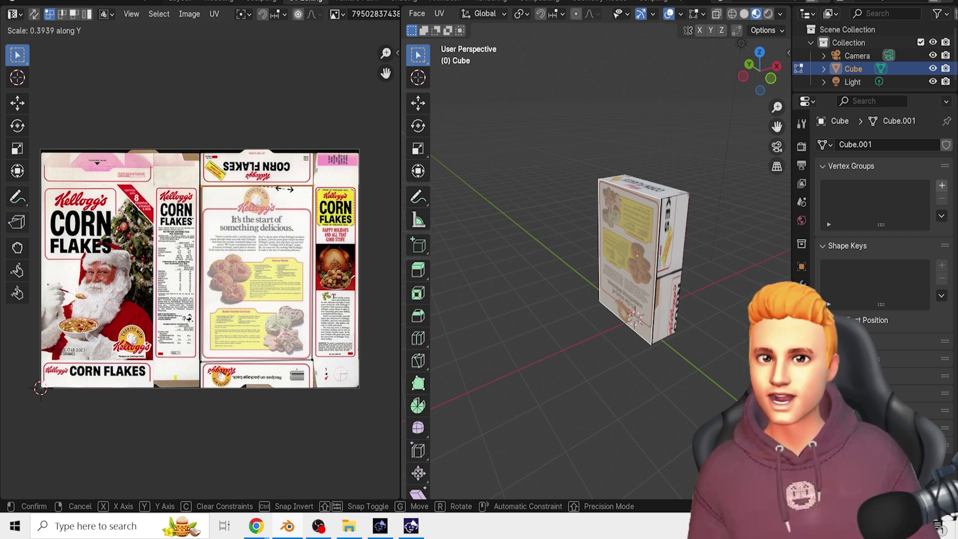
{"action": "left_click", "coordinate": [280, 188]}
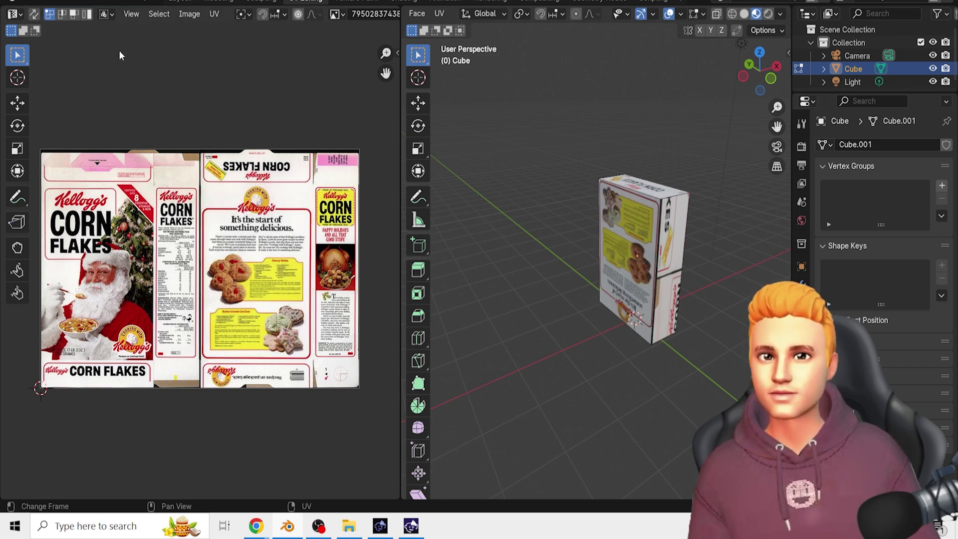
Step: Select the box's large back face
{"action": "left_click", "coordinate": [634, 283]}
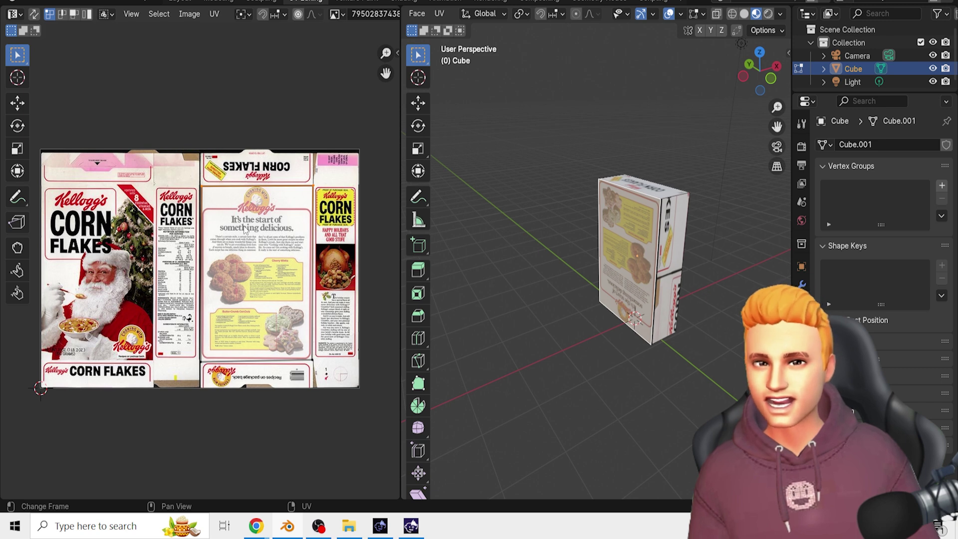
{"action": "key", "text": "r"}
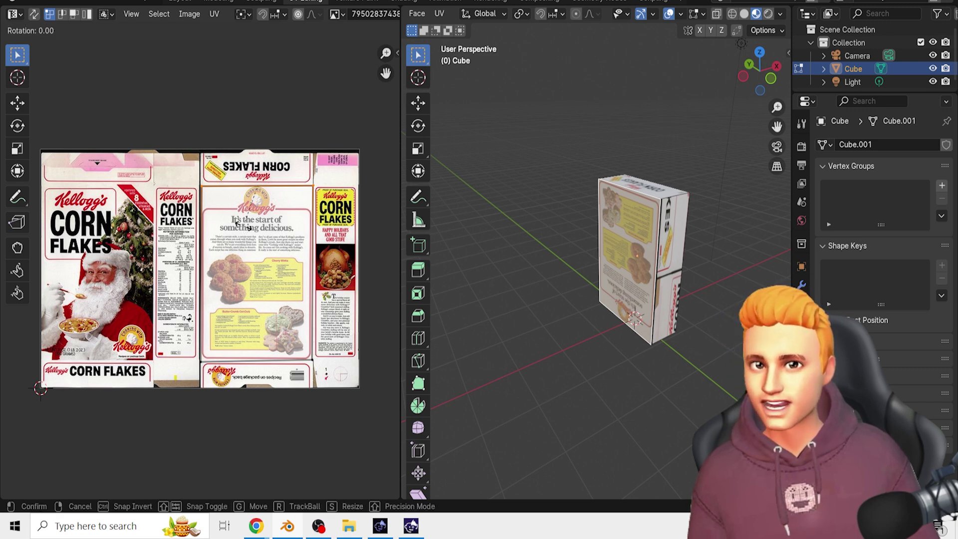
{"action": "left_click", "coordinate": [256, 228]}
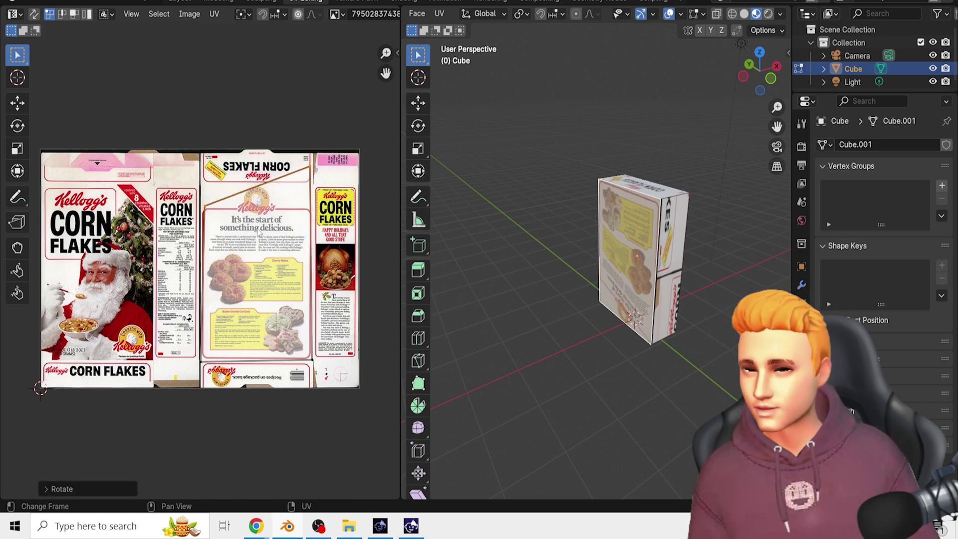
{"action": "key", "text": "ctrl+z"}
Step: In UV face selection, rotate the back face's UVs by about 180° so the cookie recipe artwork stands upright
{"action": "left_click", "coordinate": [74, 14]}
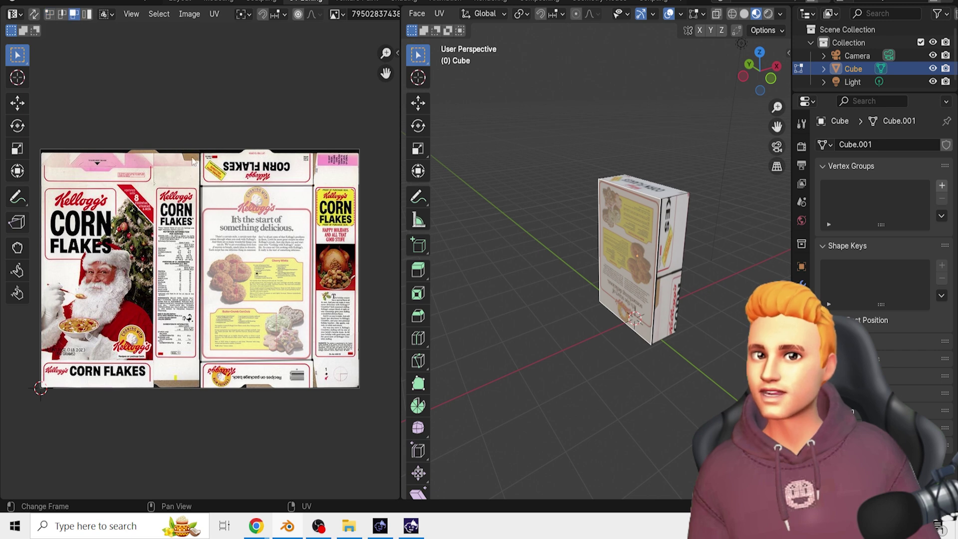
{"action": "key", "text": "r"}
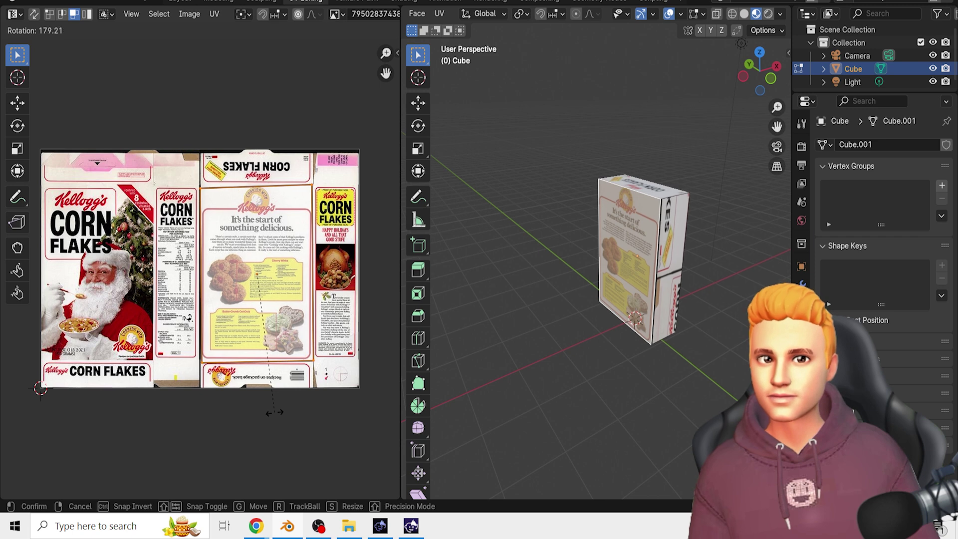
{"action": "left_click", "coordinate": [271, 412]}
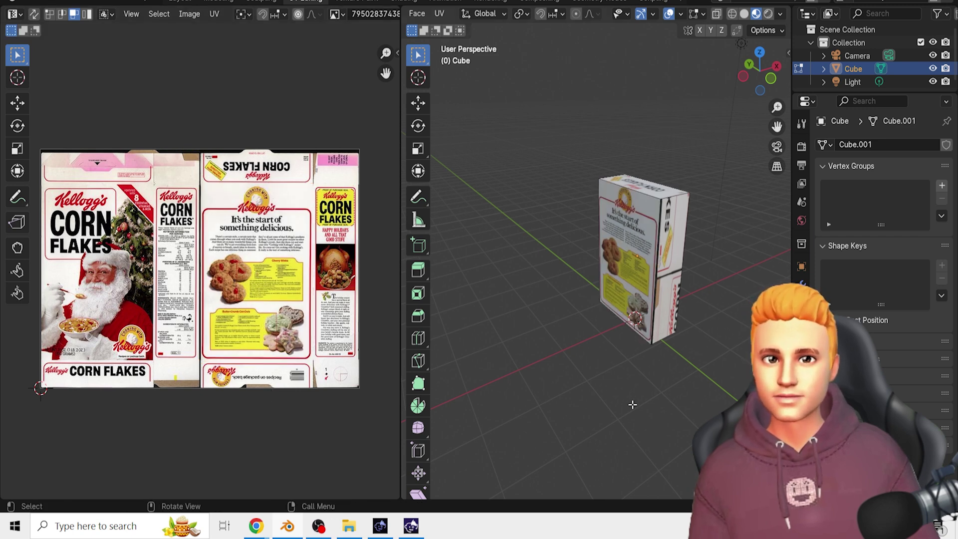
Step: Select the narrow side face to the left of the box's front and unwrap it
{"action": "middle_click_drag", "start_coordinate": [632, 404], "coordinate": [612, 325]}
{"action": "left_click", "coordinate": [627, 270]}
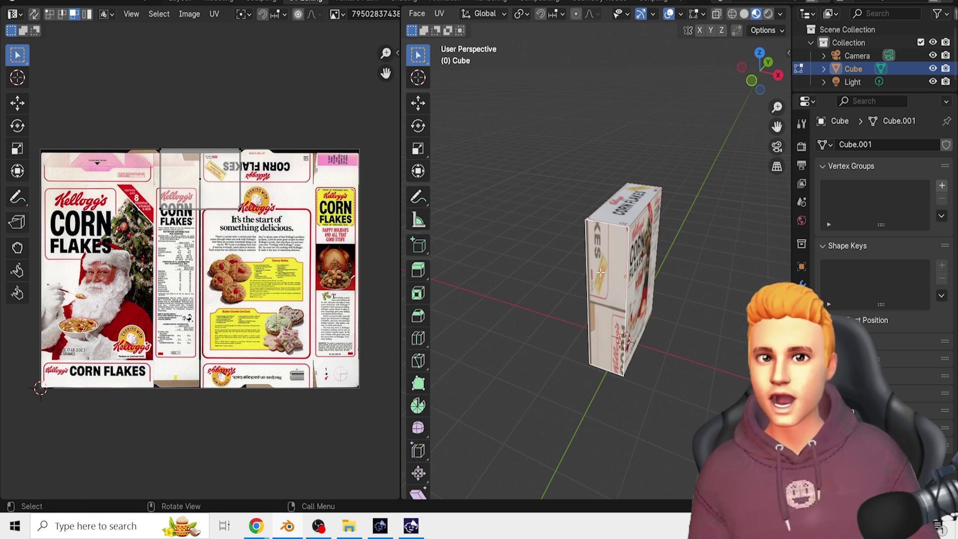
{"action": "key", "text": "u"}
{"action": "left_click", "coordinate": [603, 271]}
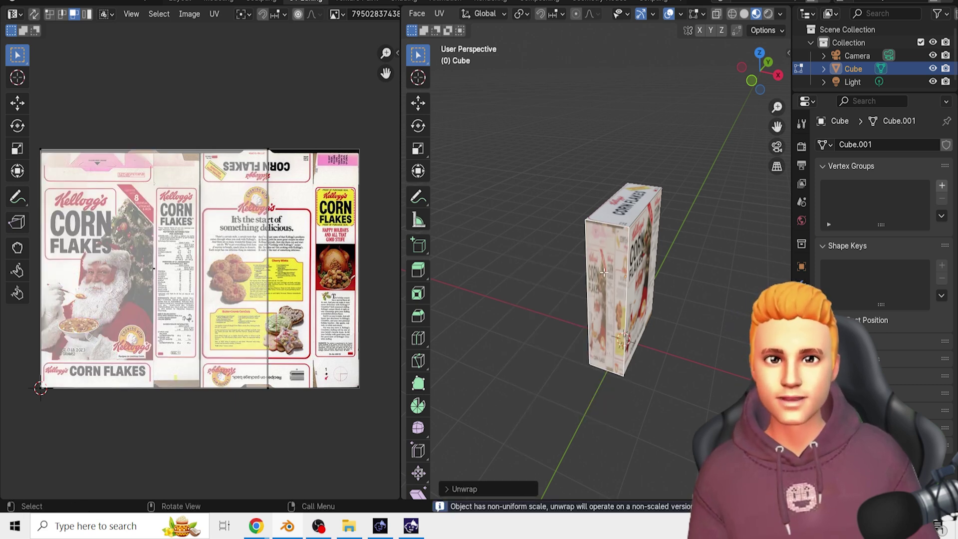
Step: In edge selection, move this side face's right and left UV edges to the sides of the narrow turkey-picture panel
{"action": "key", "text": "a"}
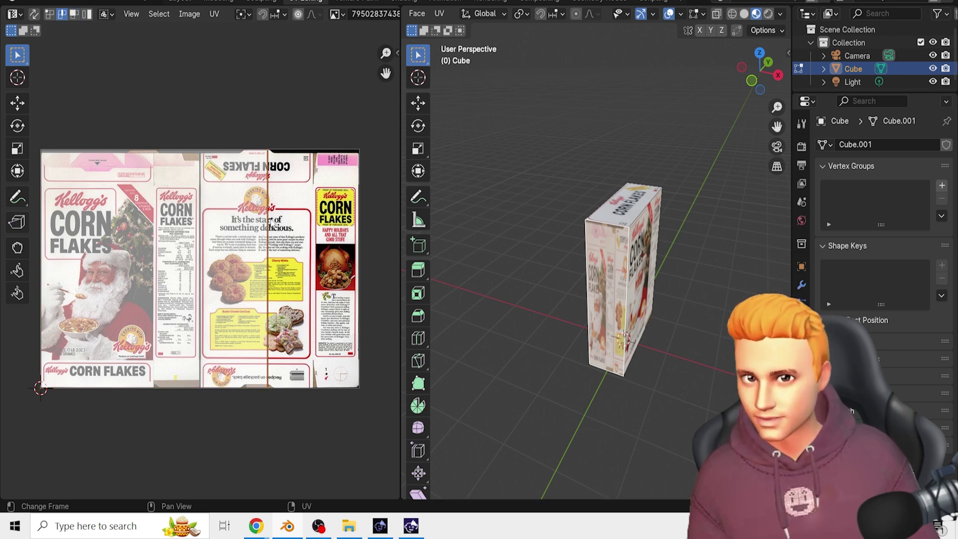
{"action": "key", "text": "g"}
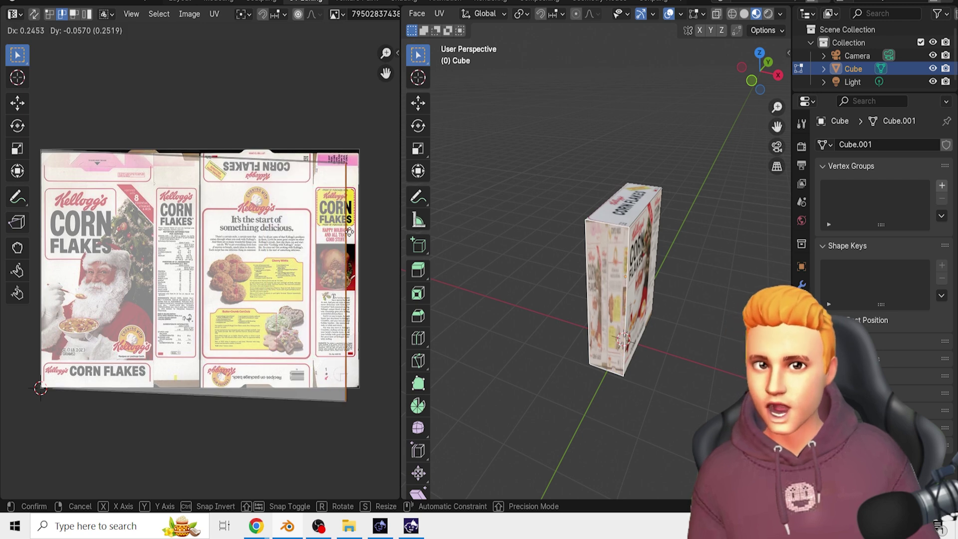
{"action": "left_click", "coordinate": [360, 230]}
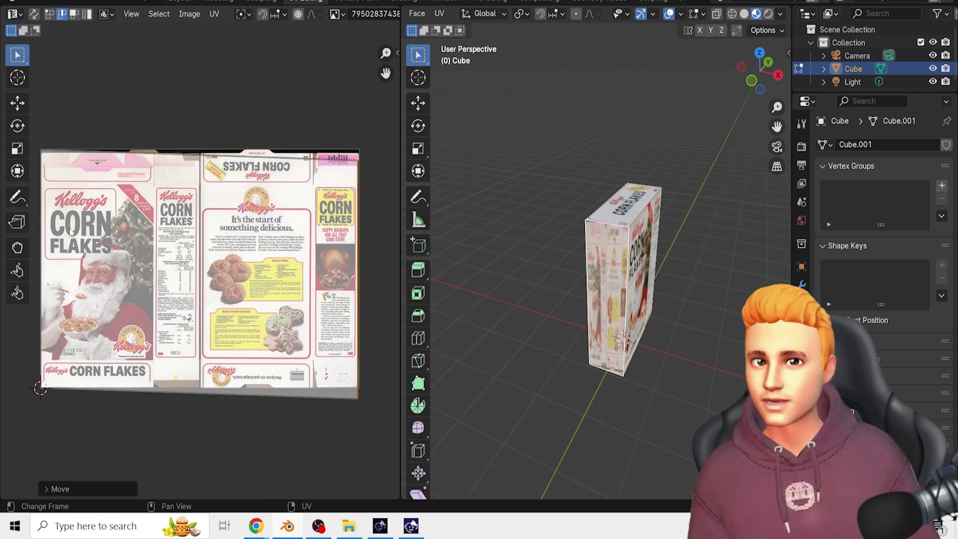
{"action": "key", "text": "g"}
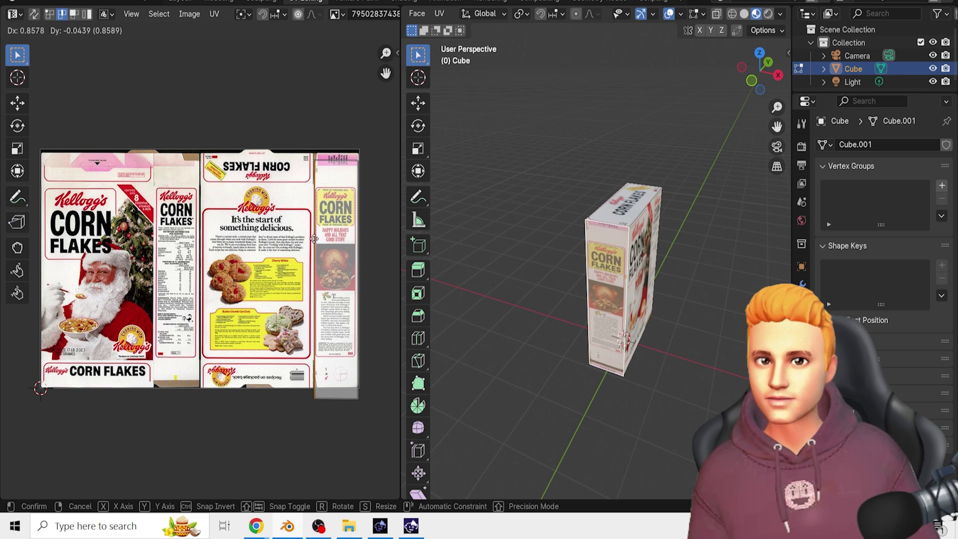
{"action": "left_click", "coordinate": [332, 211]}
Step: Move the side face's upper UV edge down and its lower edge up to the fold lines of the turkey-picture panel
{"action": "left_click", "coordinate": [337, 163]}
{"action": "key", "text": "g"}
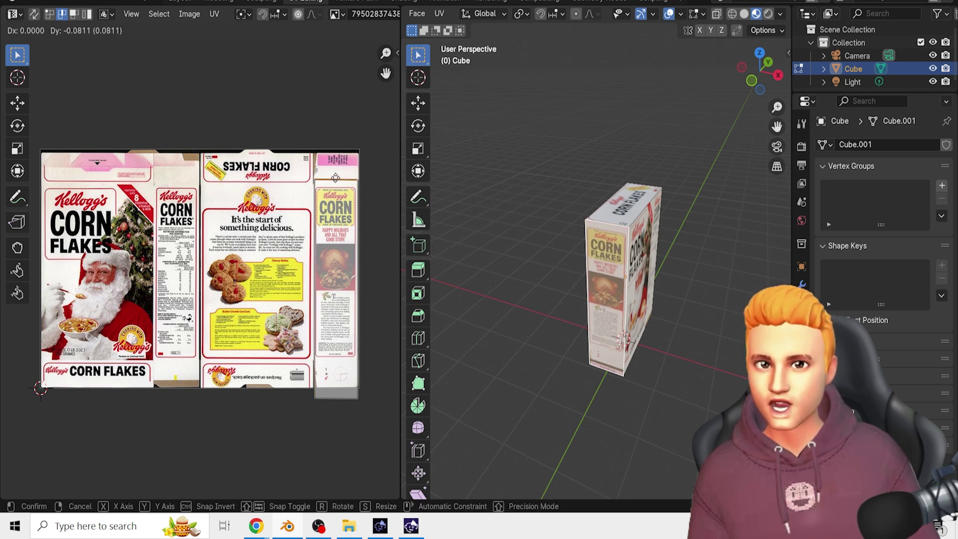
{"action": "left_click", "coordinate": [335, 185]}
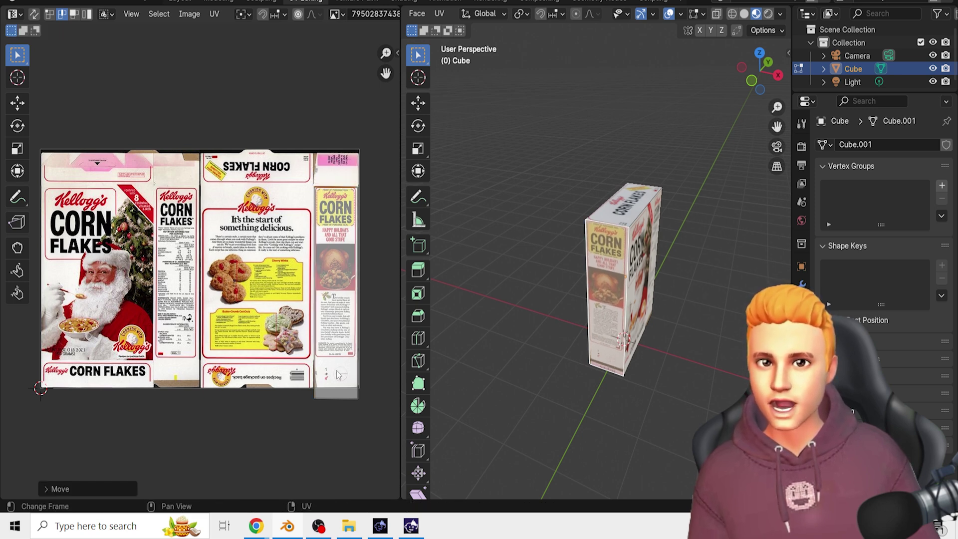
{"action": "key", "text": "g"}
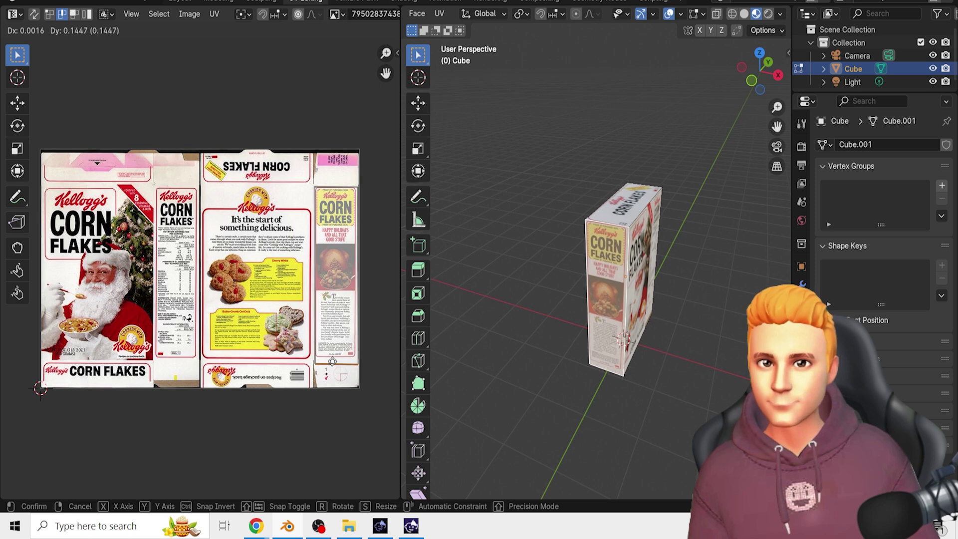
{"action": "left_click", "coordinate": [332, 357]}
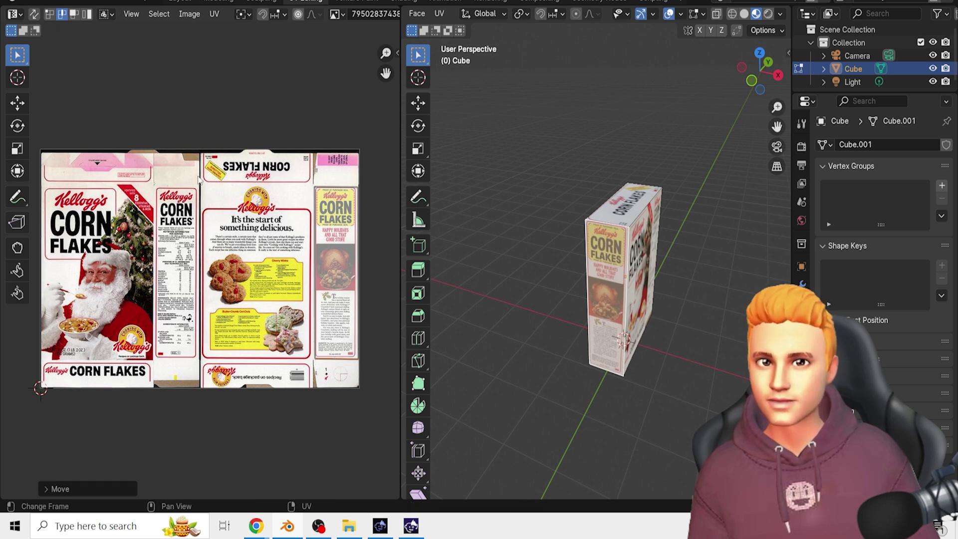
Step: In vertex selection, scale the side face's two lower UV vertices along Y to level the edge
{"action": "left_click", "coordinate": [49, 13]}
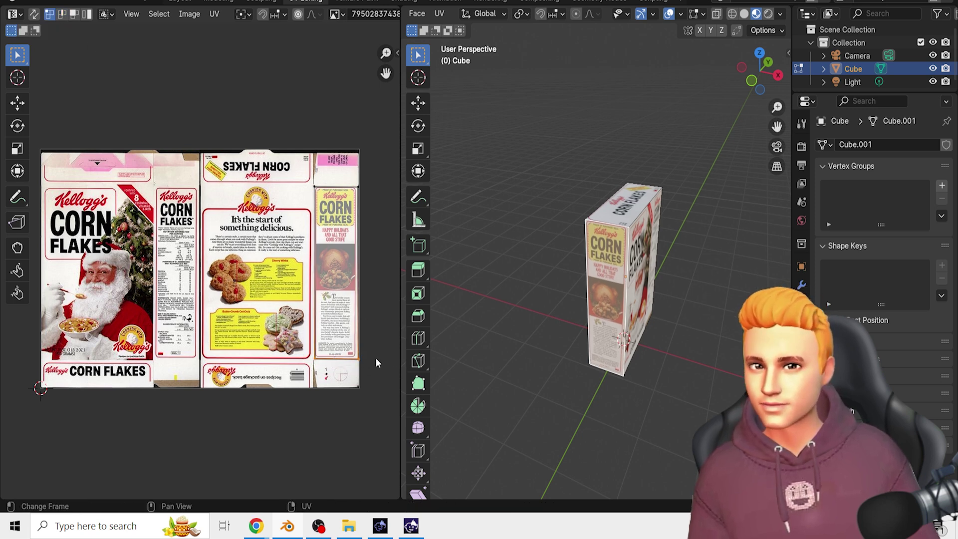
{"action": "key", "text": "s"}
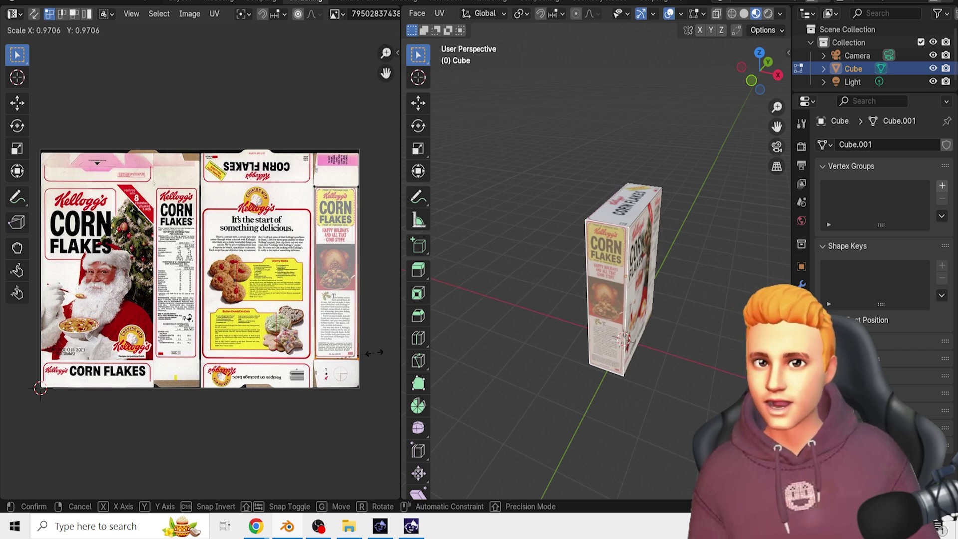
{"action": "key", "text": "y"}
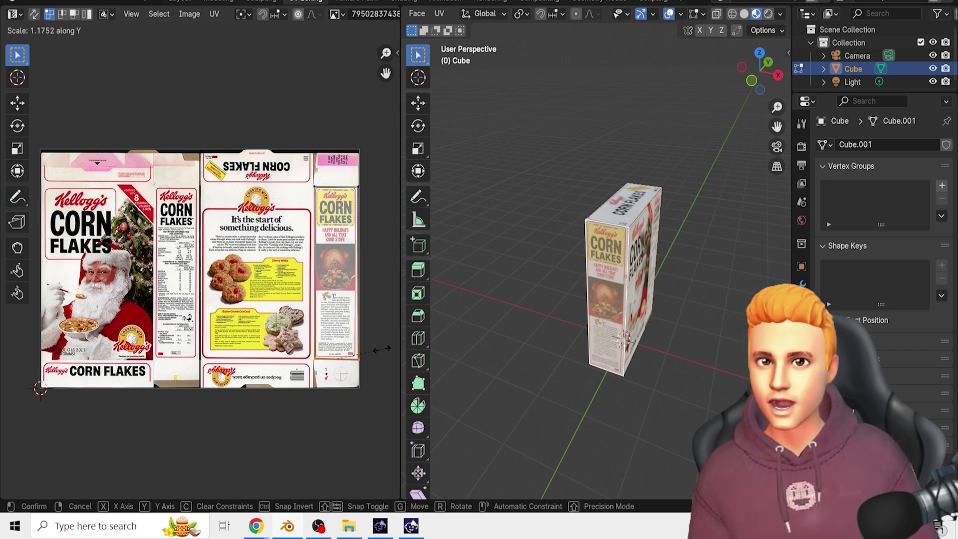
{"action": "left_click", "coordinate": [350, 352]}
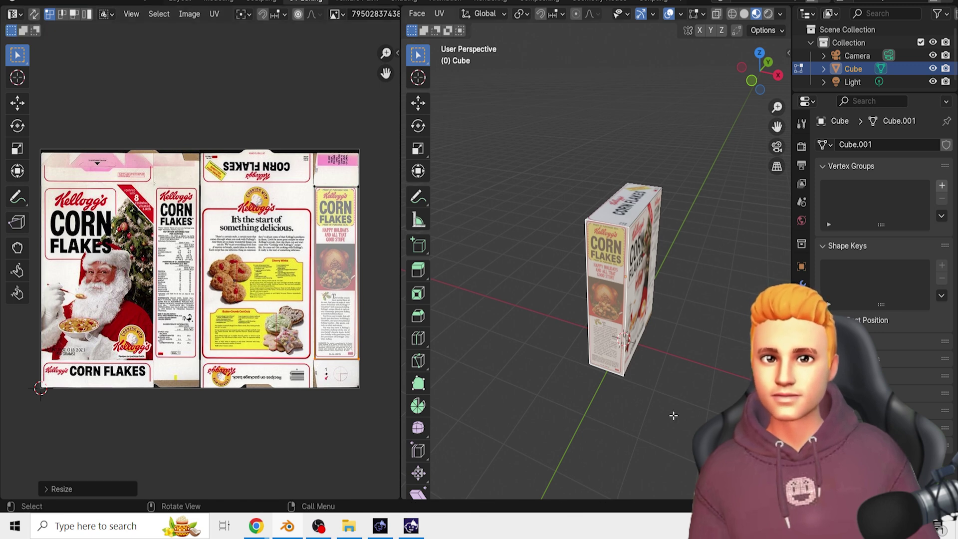
Step: Select the opposite narrow side face, to the right of the box's front, and unwrap it
{"action": "left_click", "coordinate": [639, 409]}
{"action": "middle_click_drag", "start_coordinate": [639, 408], "coordinate": [590, 273]}
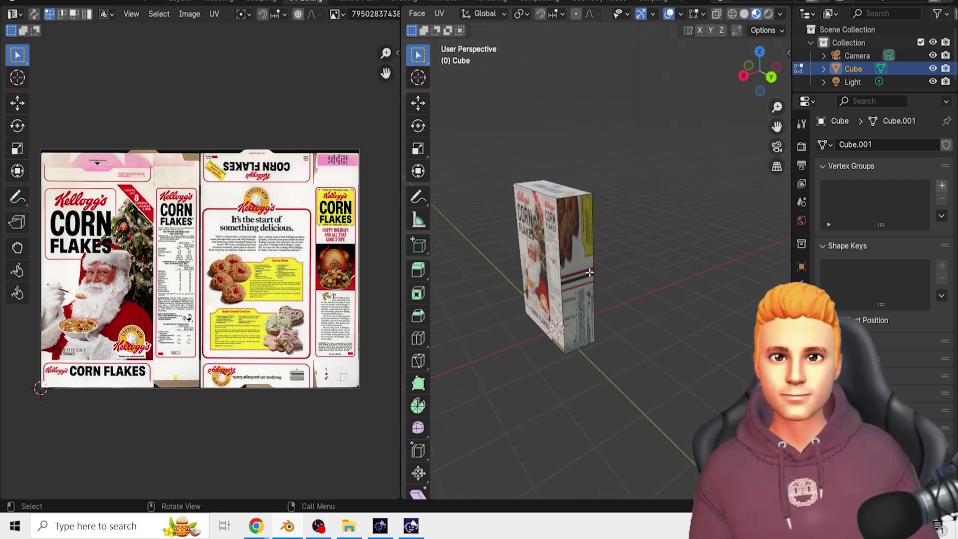
{"action": "left_click", "coordinate": [582, 267]}
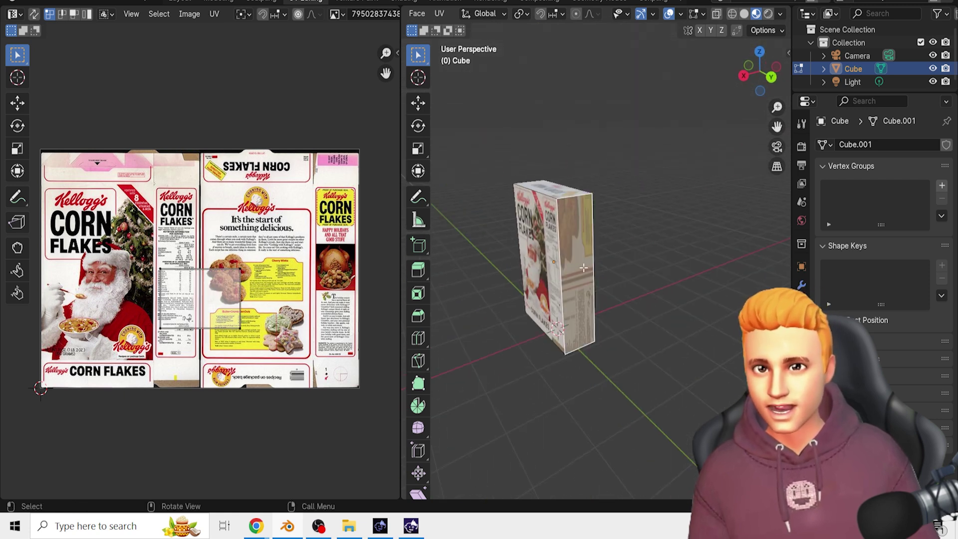
{"action": "key", "text": "u"}
{"action": "left_click", "coordinate": [578, 267]}
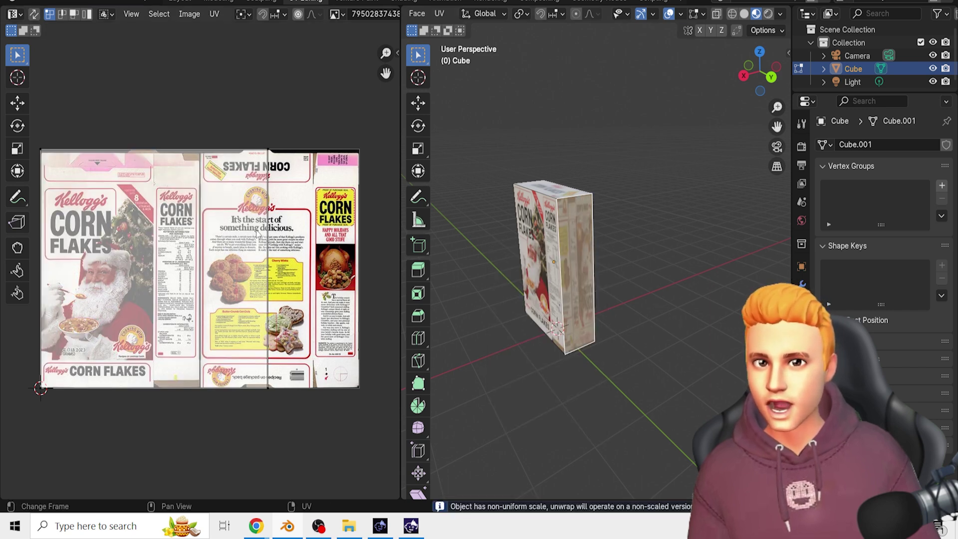
Step: In edge selection, move this face's right and left UV edges to the sides of the nutrition information panel
{"action": "left_click", "coordinate": [62, 14]}
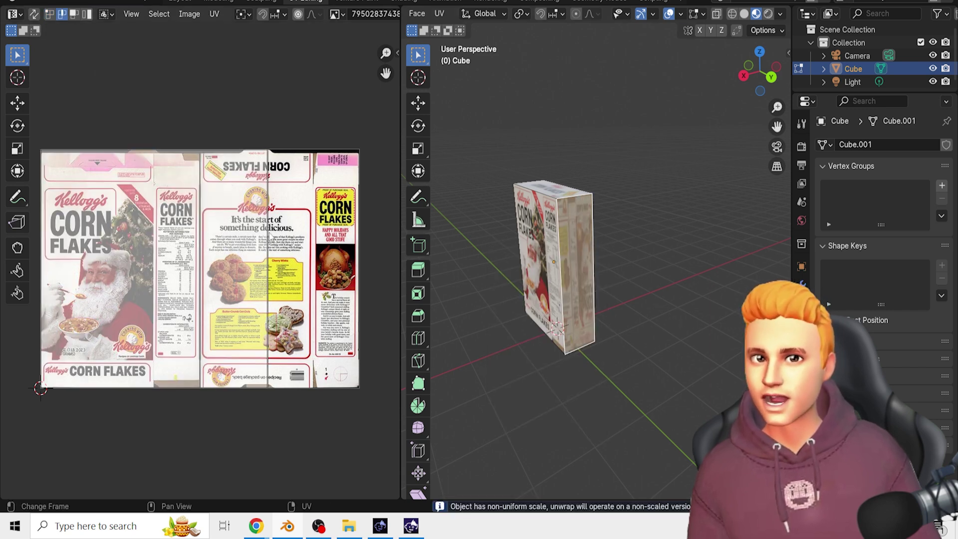
{"action": "left_click", "coordinate": [268, 234]}
{"action": "key", "text": "g"}
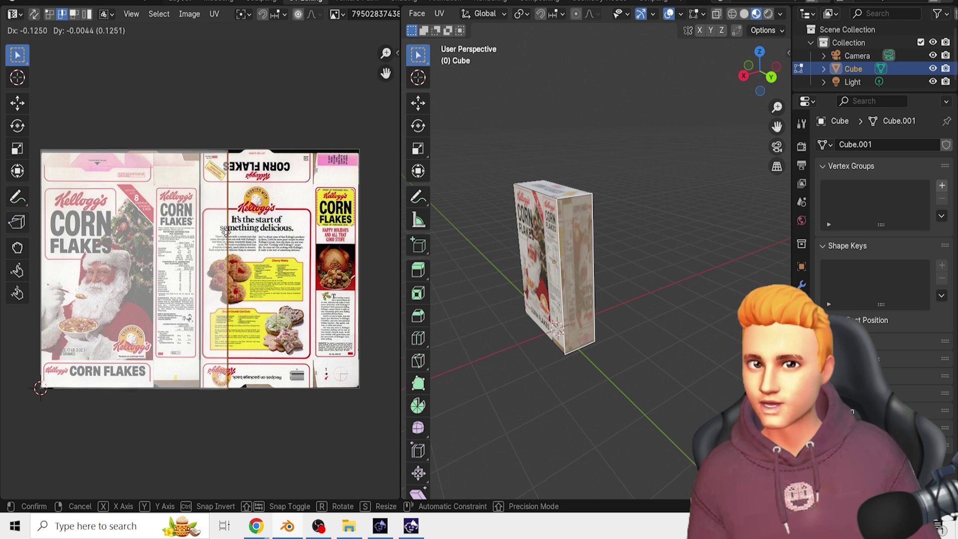
{"action": "left_click", "coordinate": [196, 234]}
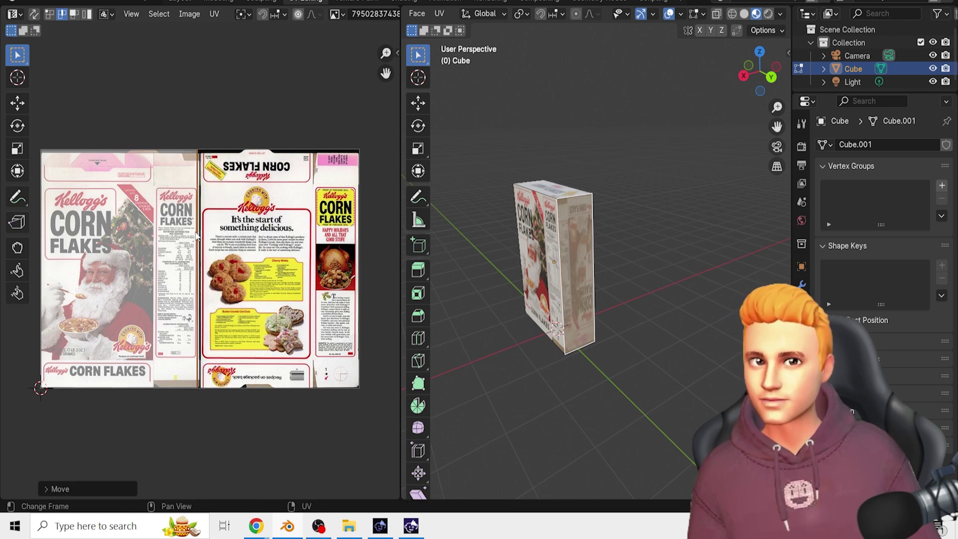
{"action": "left_click", "coordinate": [42, 239]}
{"action": "key", "text": "g"}
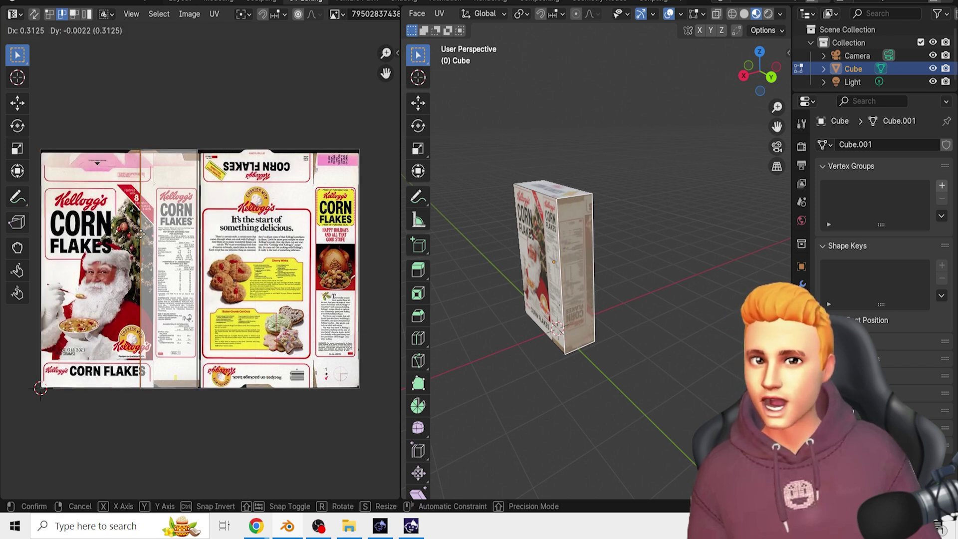
{"action": "left_click", "coordinate": [157, 240]}
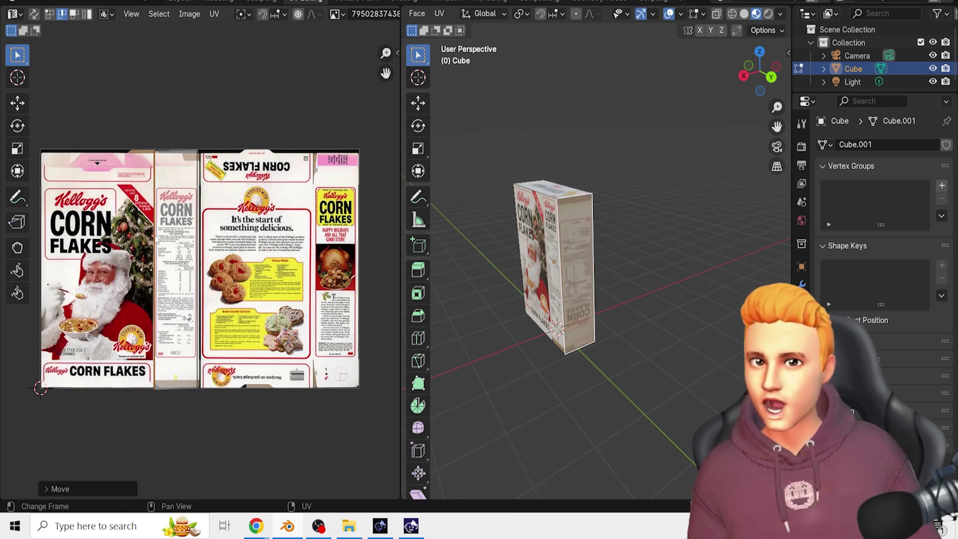
Step: Move the face's upper UV edge down to the upper fold line of the nutrition information panel
{"action": "left_click", "coordinate": [174, 156]}
{"action": "key", "text": "g"}
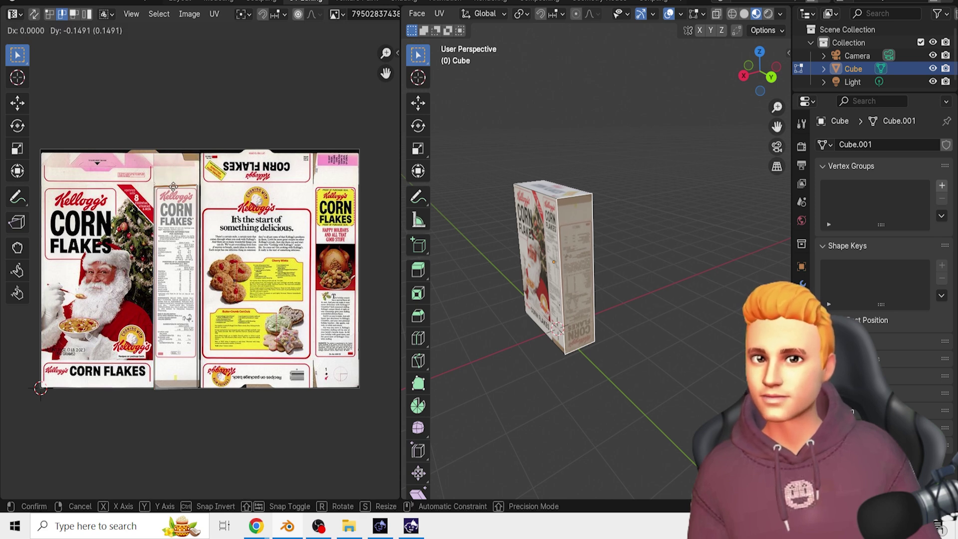
{"action": "left_click", "coordinate": [175, 190]}
{"action": "left_click", "coordinate": [179, 390]}
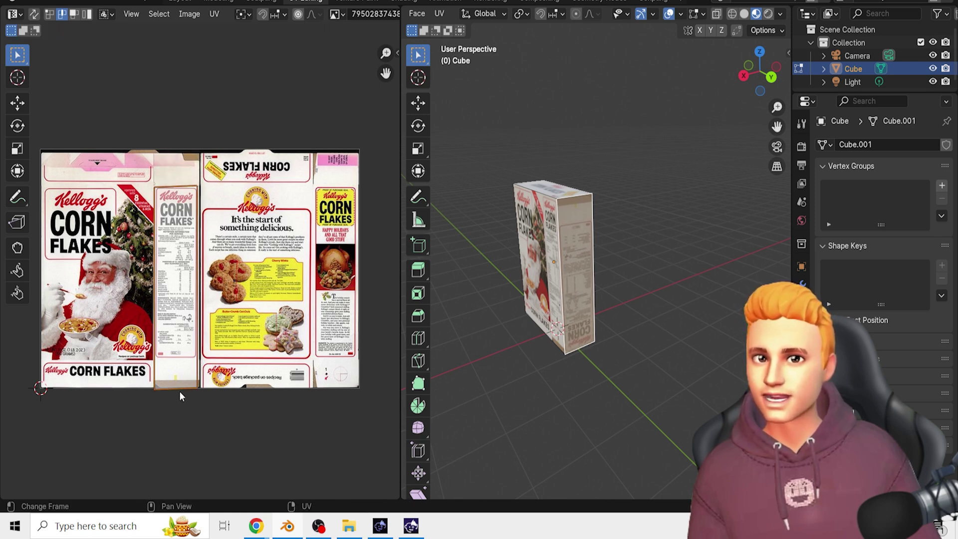
{"action": "key", "text": "g"}
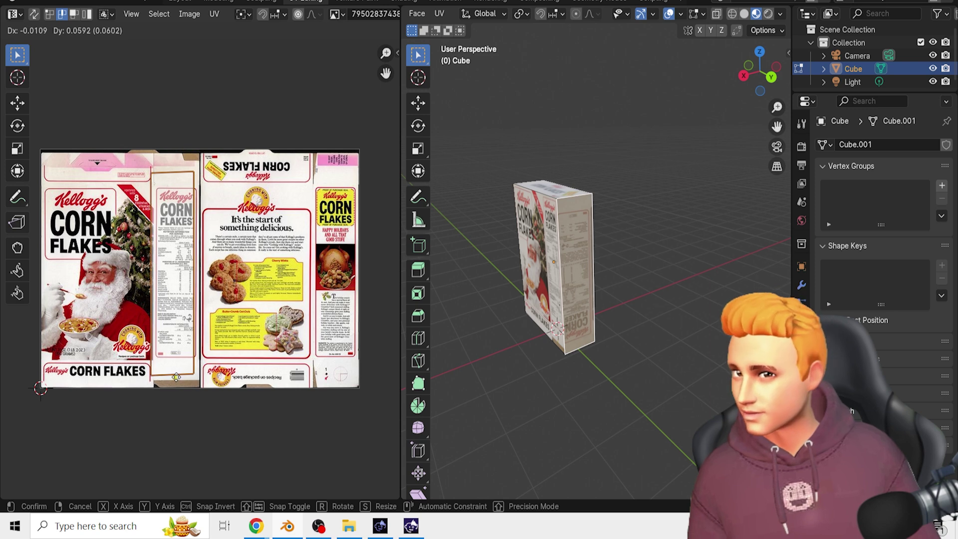
{"action": "left_click", "coordinate": [179, 387]}
{"action": "left_click", "coordinate": [184, 394]}
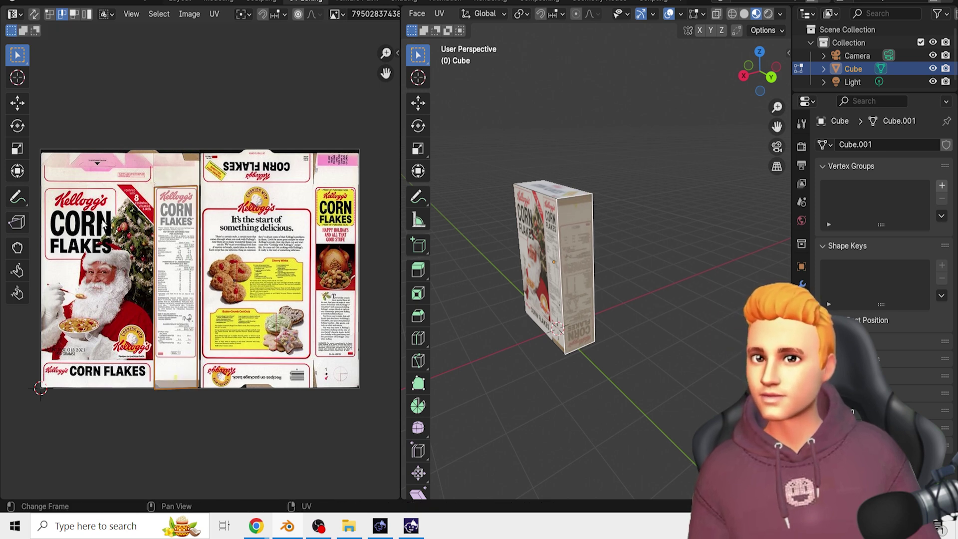
Step: Move the face's lower UV edge up to the nutrition panel's lower fold line and switch to vertex selection
{"action": "left_click", "coordinate": [175, 389]}
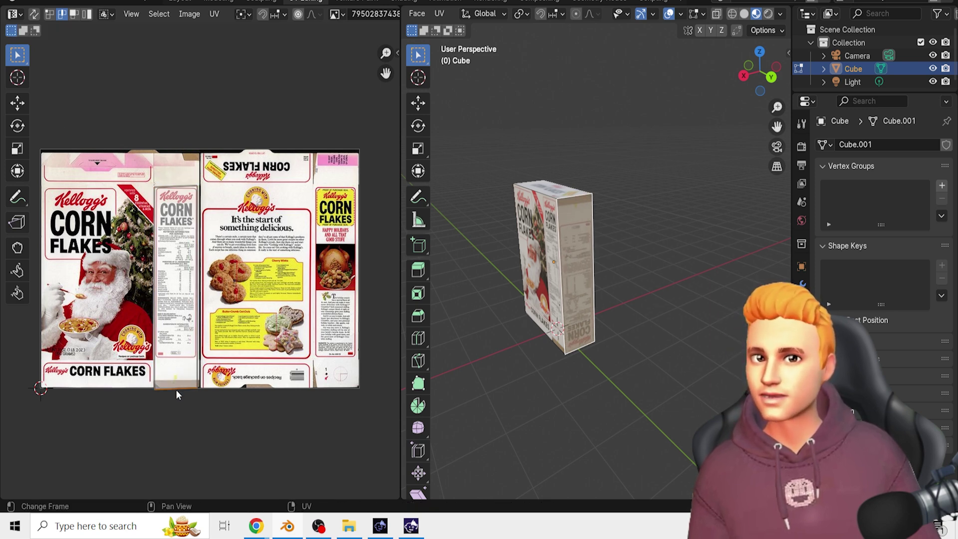
{"action": "left_click", "coordinate": [175, 389]}
{"action": "key", "text": "g"}
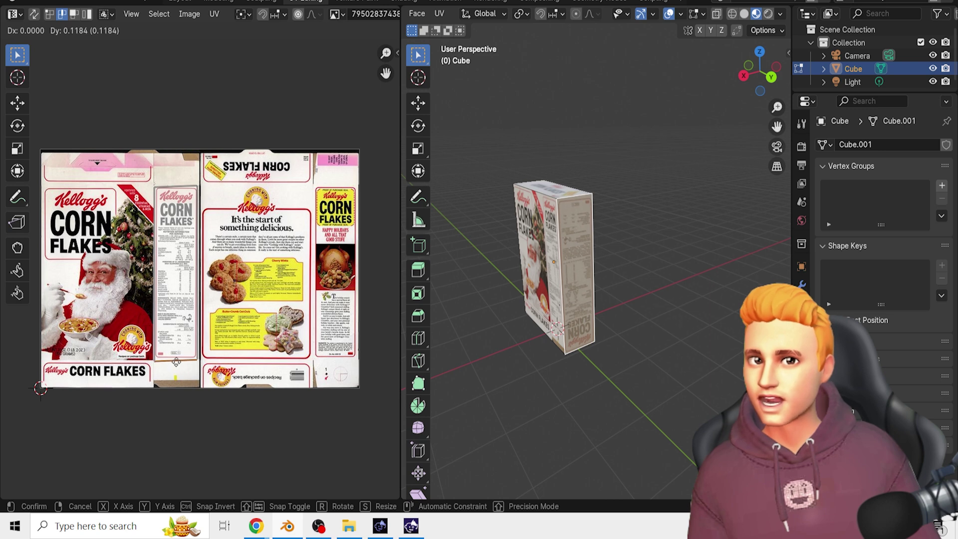
{"action": "left_click", "coordinate": [176, 362]}
{"action": "left_click", "coordinate": [50, 13]}
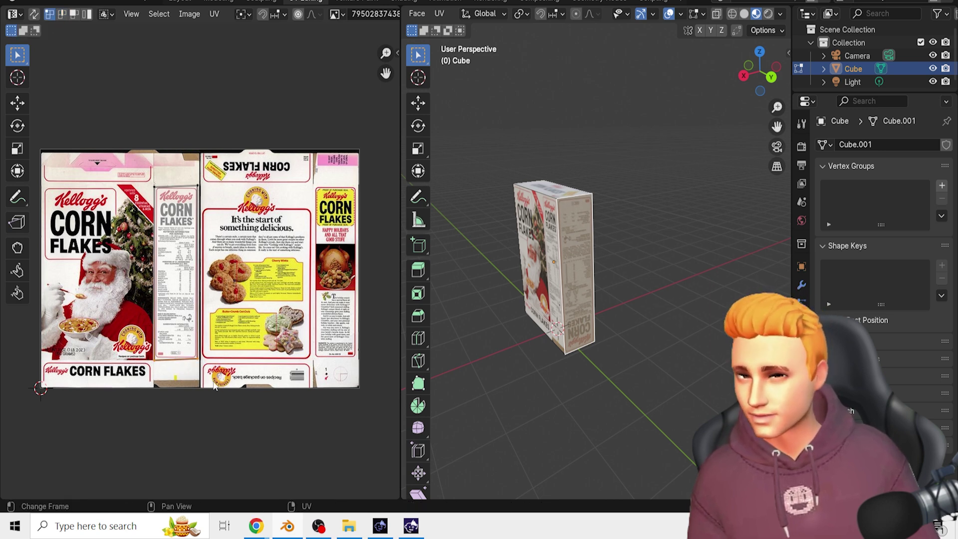
Step: Scale the side face's lower and upper UV vertices along Y to straighten both horizontal edges, then clear the selection
{"action": "key", "text": "s"}
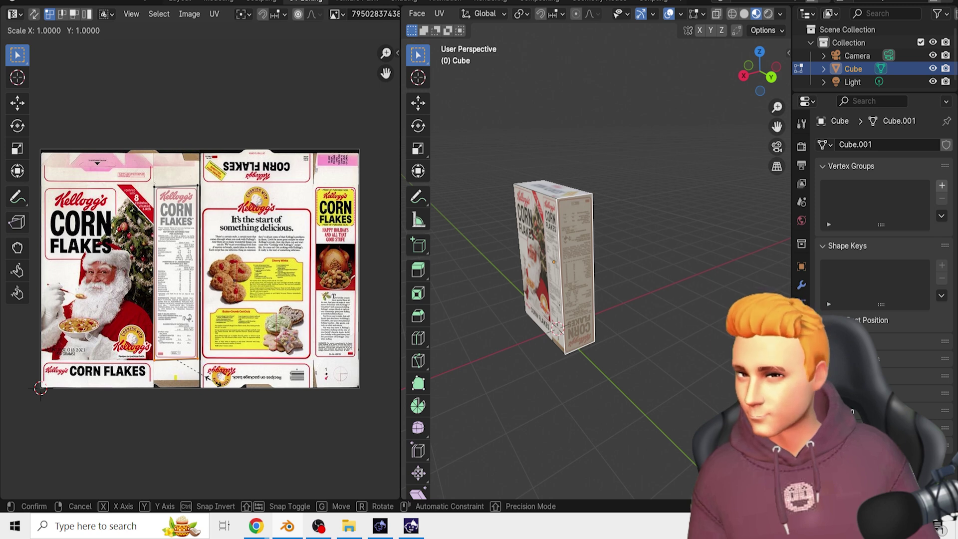
{"action": "key", "text": "y"}
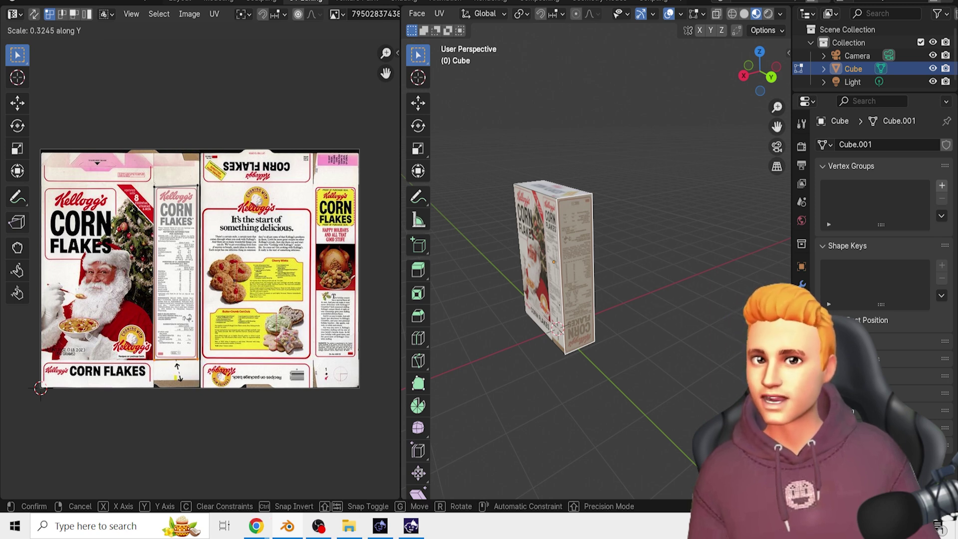
{"action": "left_click", "coordinate": [178, 363]}
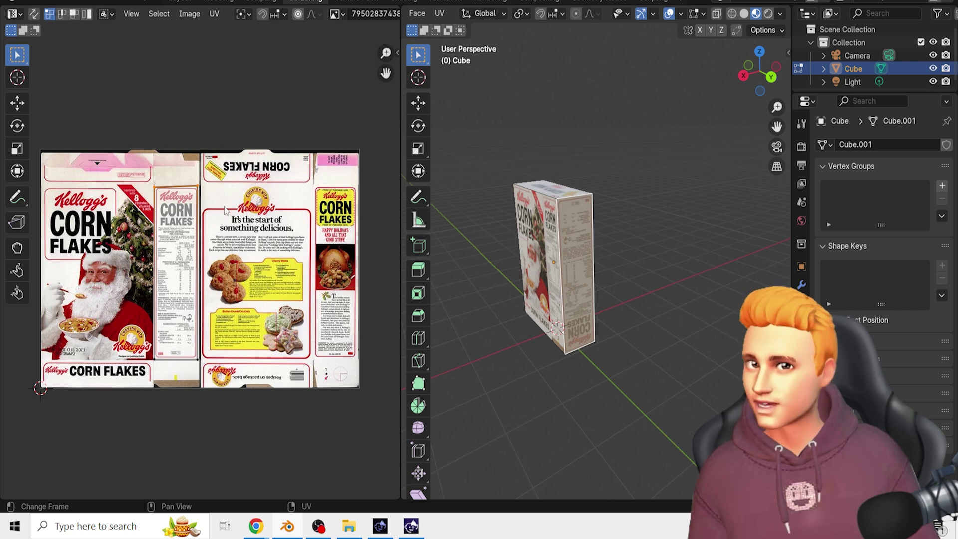
{"action": "key", "text": "s"}
{"action": "key", "text": "y"}
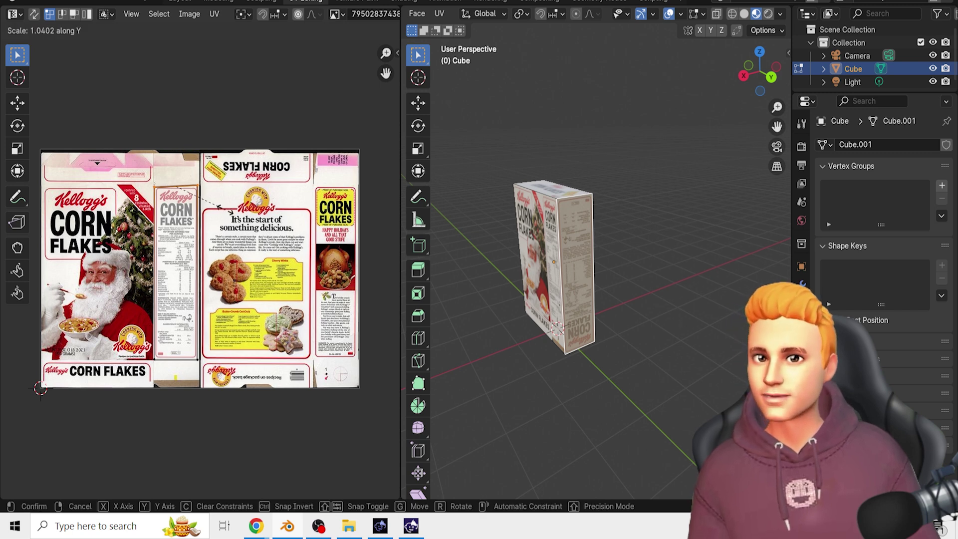
{"action": "left_click", "coordinate": [166, 193]}
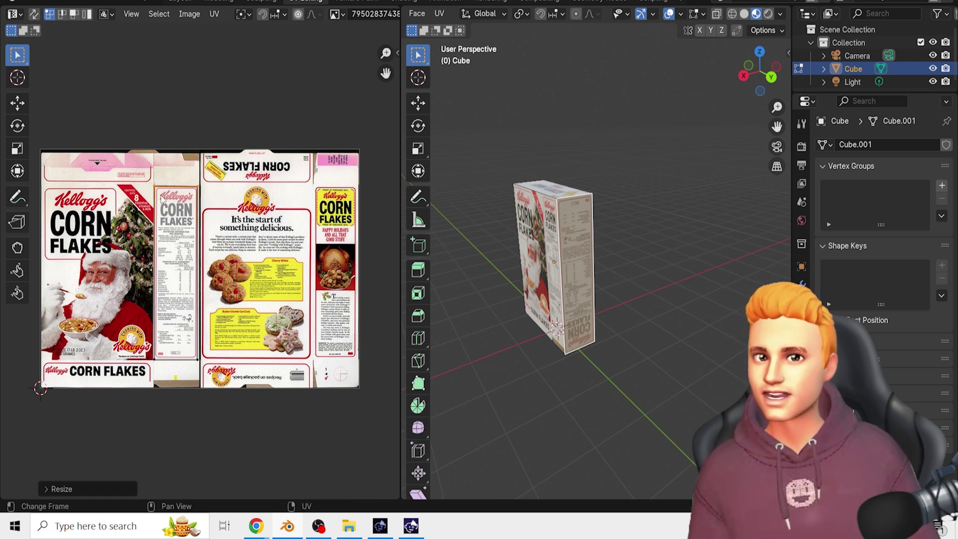
{"action": "left_click", "coordinate": [661, 344]}
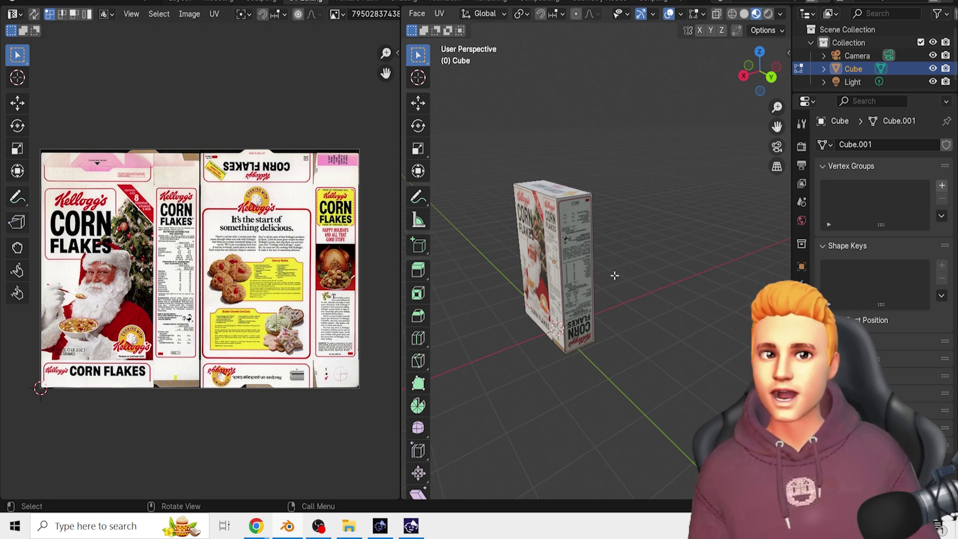
Step: Reselect the narrow side face and rotate its whole UV face half a turn so the nutrition panel artwork stands upright
{"action": "left_click", "coordinate": [580, 267]}
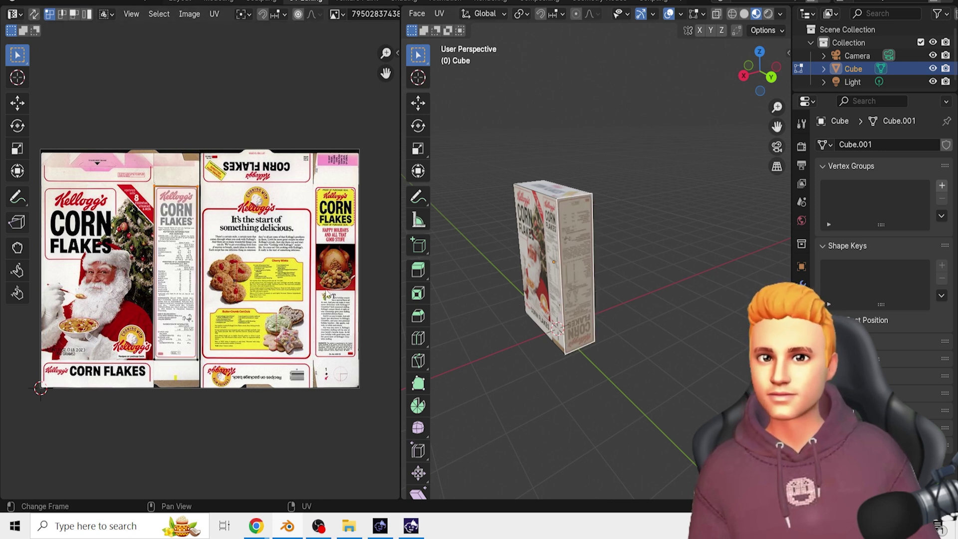
{"action": "key", "text": "r"}
{"action": "left_click", "coordinate": [295, 296]}
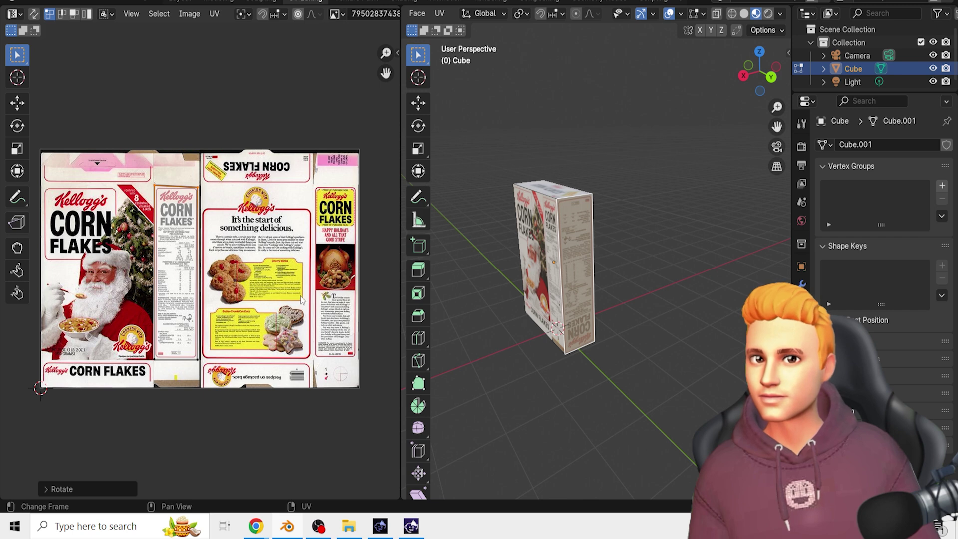
{"action": "left_click", "coordinate": [73, 14]}
{"action": "left_click", "coordinate": [186, 245]}
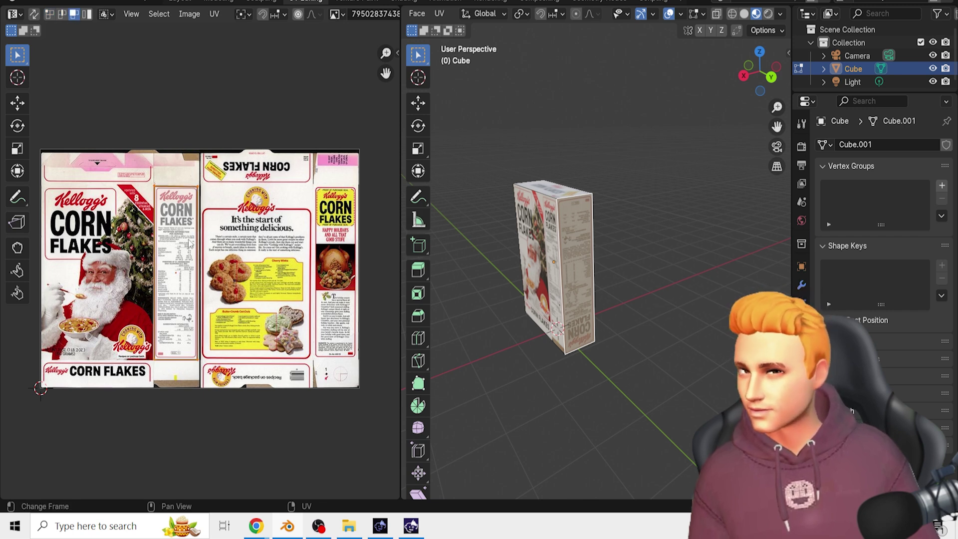
{"action": "key", "text": "r"}
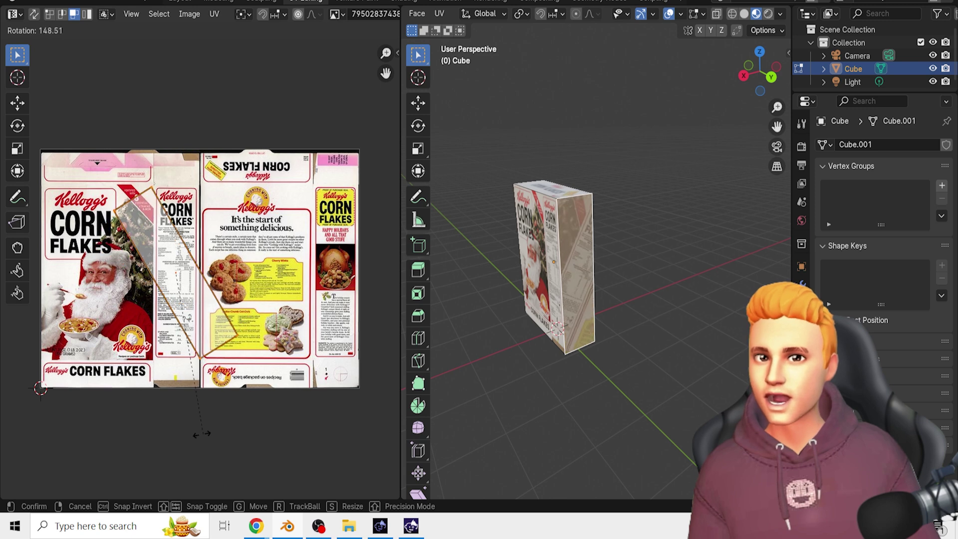
{"action": "left_click", "coordinate": [114, 439]}
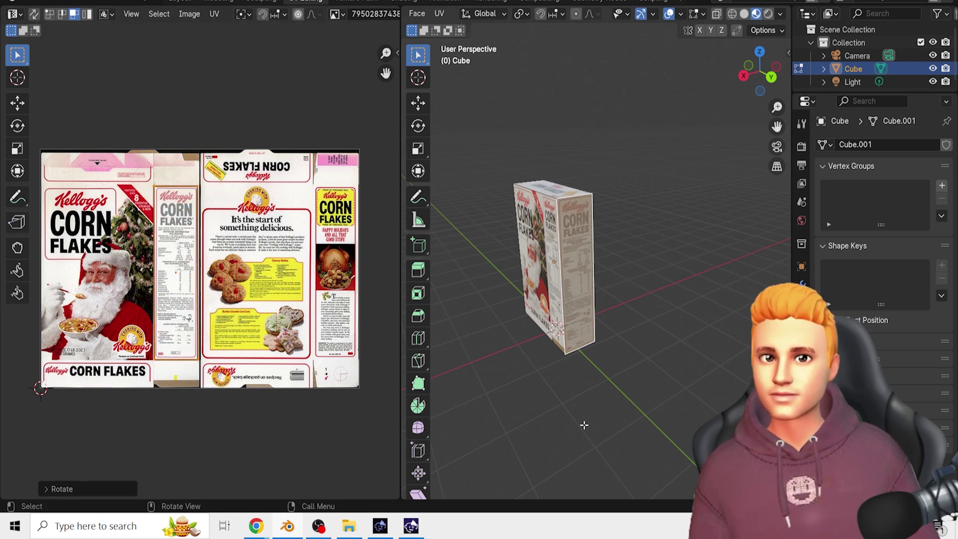
Step: Select the bottom face of the box and unwrap it
{"action": "middle_click_drag", "start_coordinate": [614, 417], "coordinate": [770, 89]}
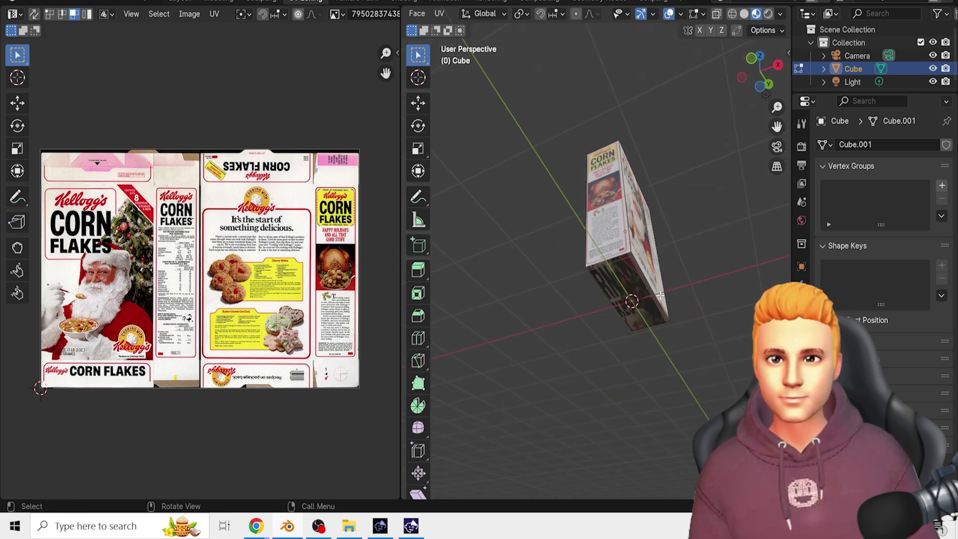
{"action": "left_click", "coordinate": [641, 308]}
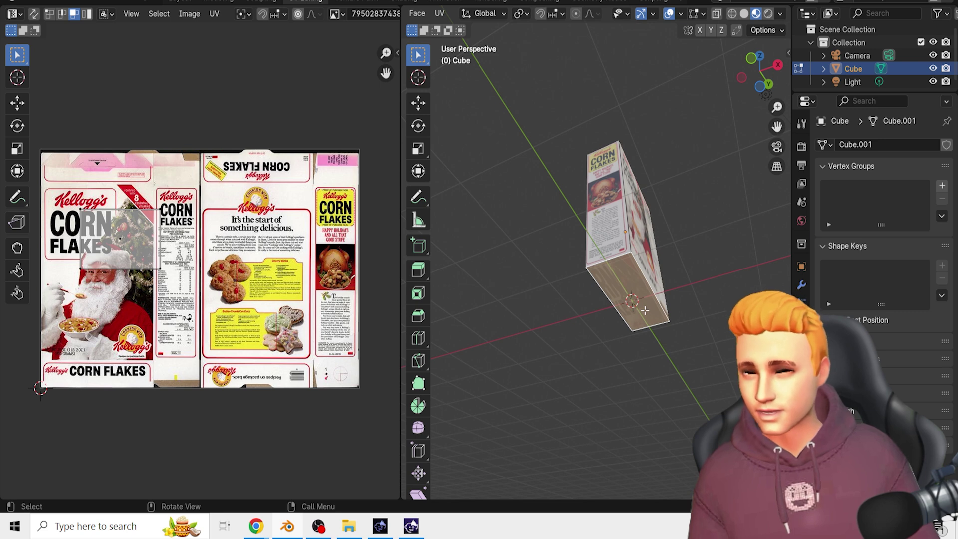
{"action": "key", "text": "u"}
{"action": "left_click", "coordinate": [645, 310]}
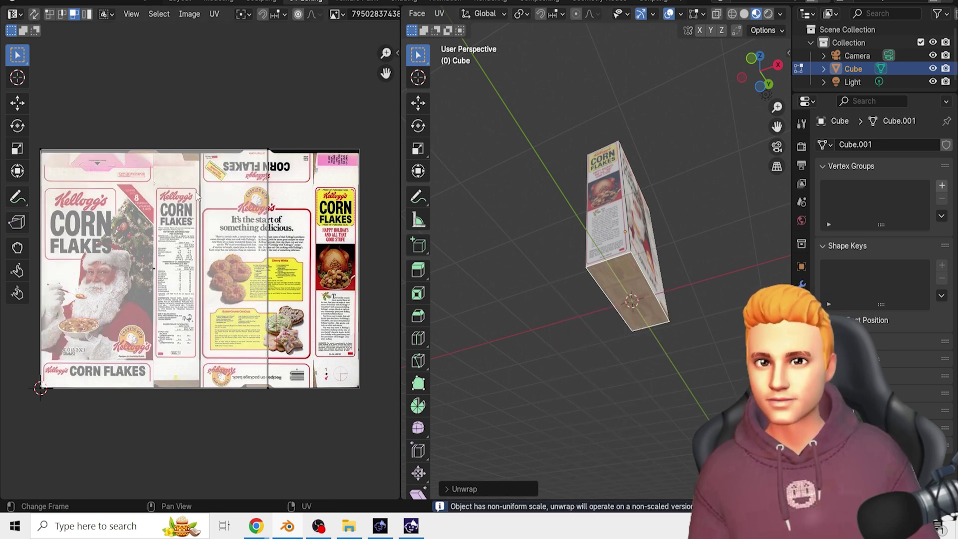
Step: In edge selection, move the bottom face's upper UV edge down to the lower flap's fold line and its right edge to the recipe flap's right side
{"action": "left_click", "coordinate": [62, 15]}
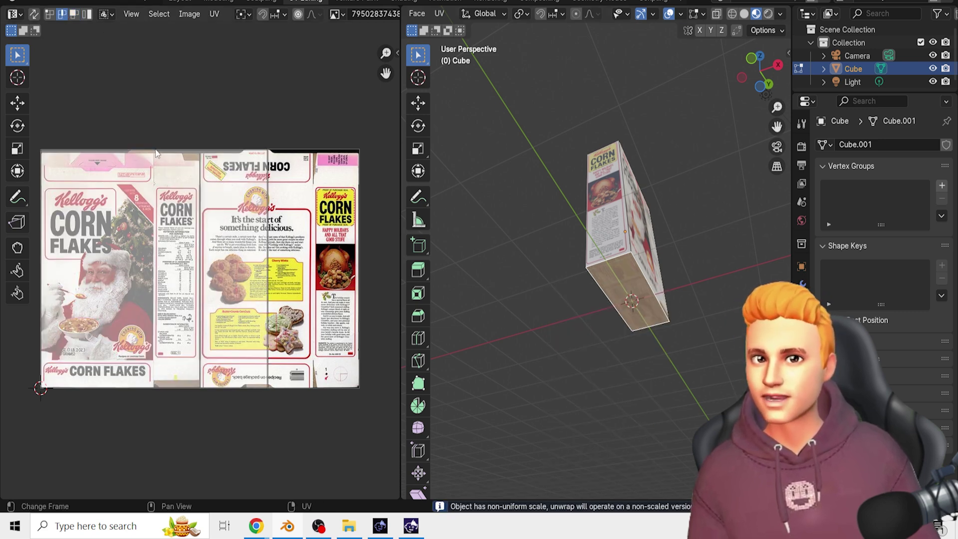
{"action": "key", "text": "g"}
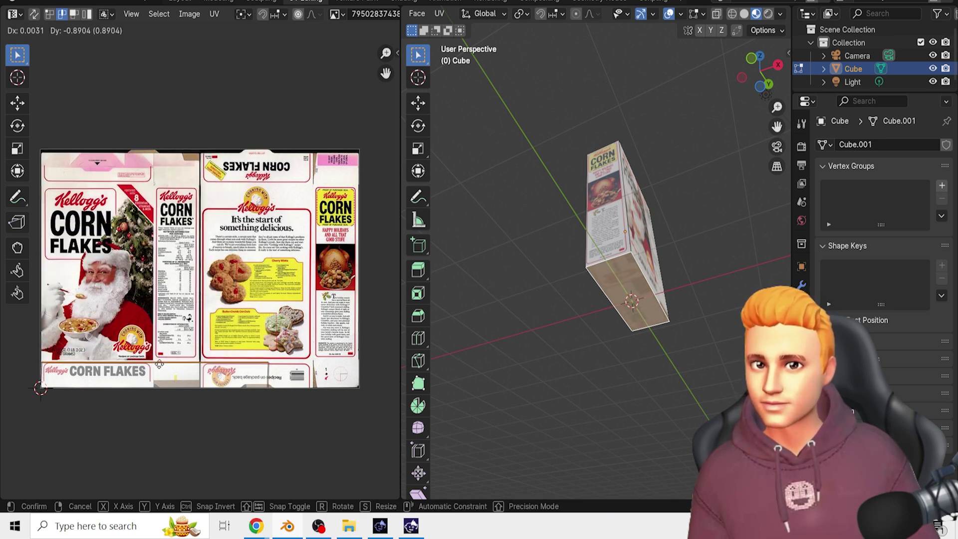
{"action": "left_click", "coordinate": [160, 368]}
{"action": "left_click", "coordinate": [266, 386]}
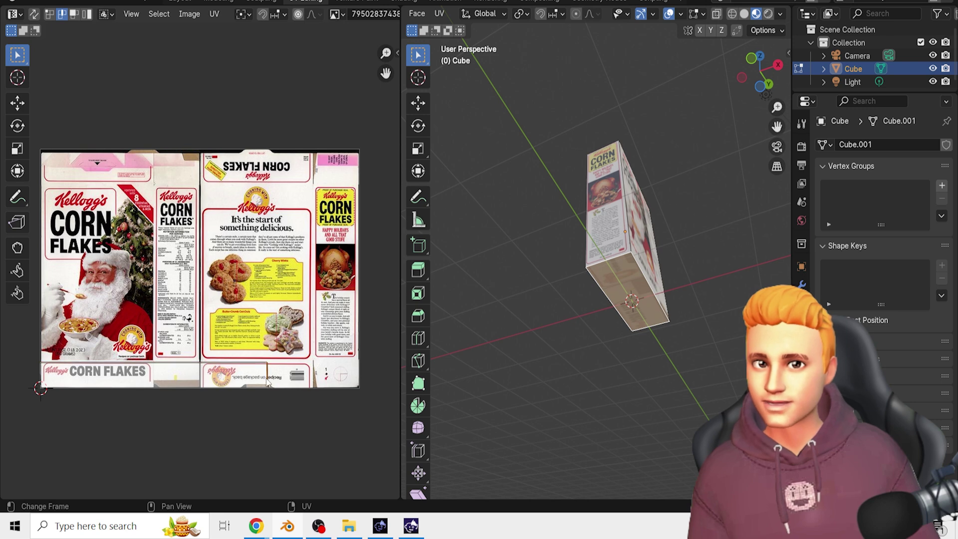
{"action": "key", "text": "g"}
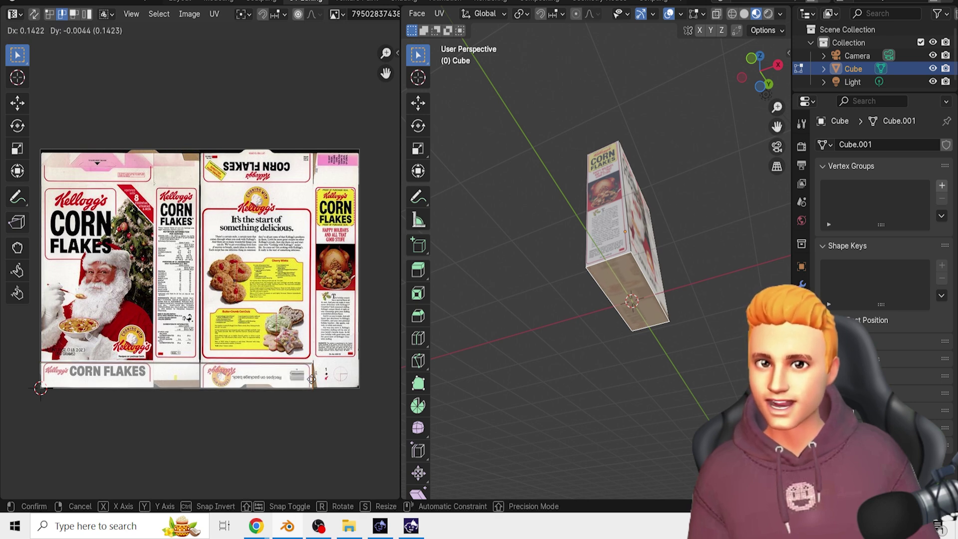
{"action": "left_click", "coordinate": [312, 382]}
Step: Move the bottom face's left UV edge to the recipe flap's left side and its lower edge up to the flap's lower border
{"action": "left_click", "coordinate": [44, 376]}
{"action": "key", "text": "g"}
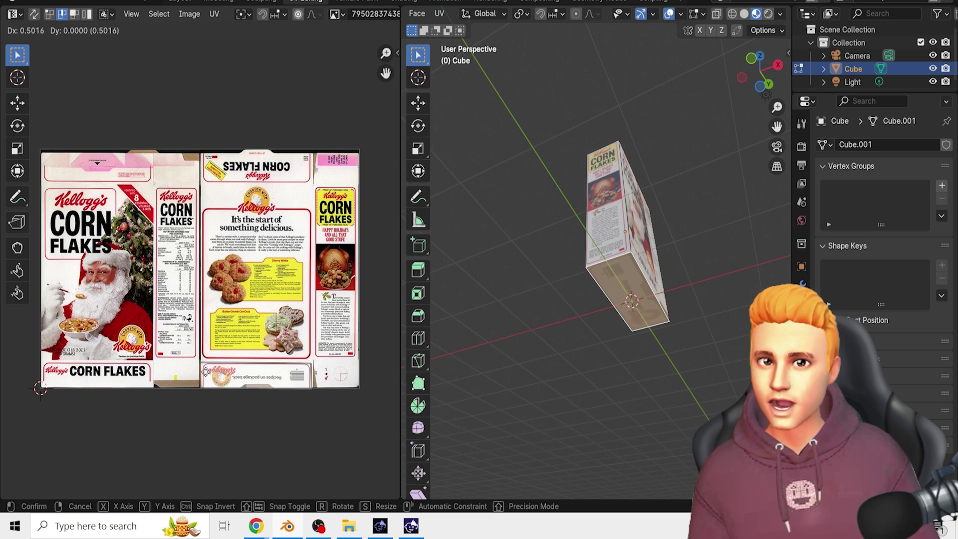
{"action": "left_click", "coordinate": [206, 370]}
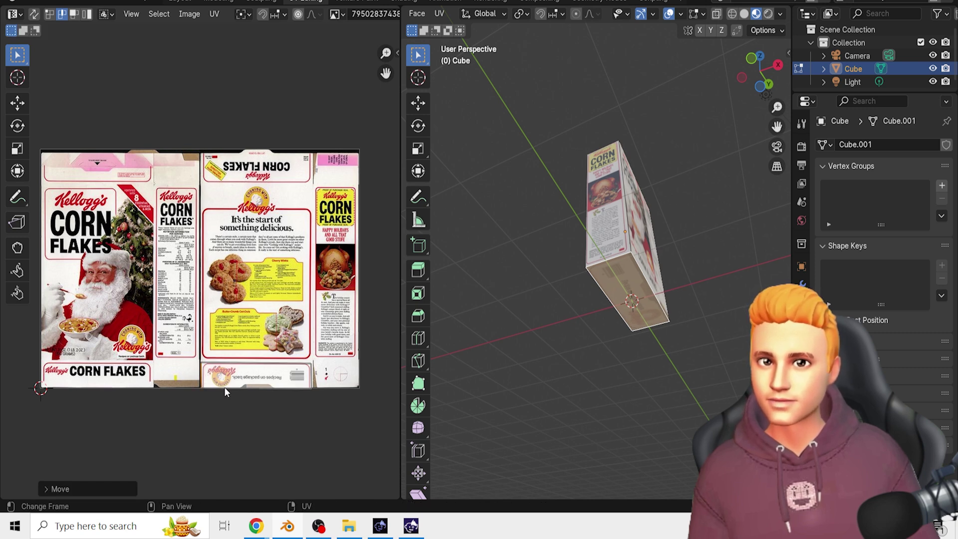
{"action": "key", "text": "g"}
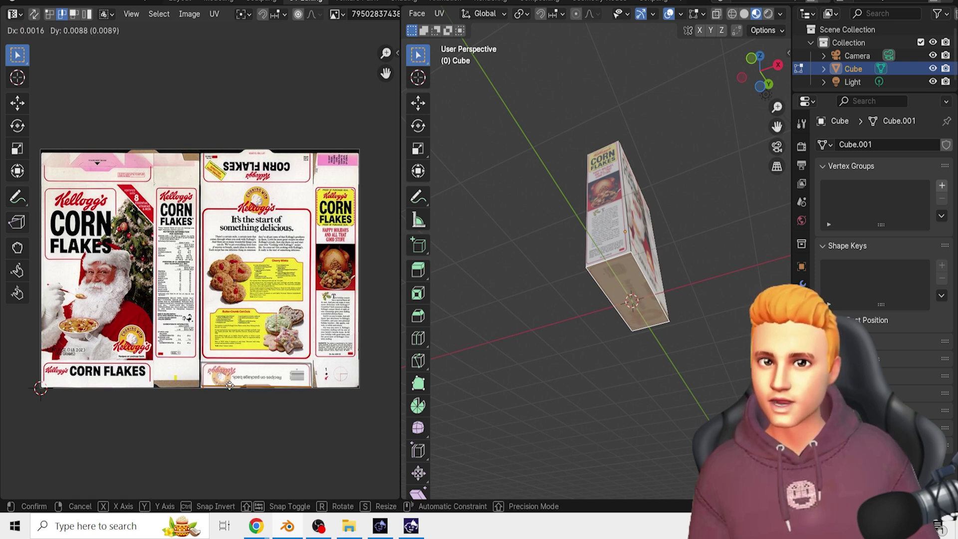
{"action": "left_click", "coordinate": [230, 385]}
Step: Reselect the box's bottom face and rotate its UV face about 180 degrees over the recipe flap
{"action": "middle_click_drag", "start_coordinate": [643, 400], "coordinate": [586, 419]}
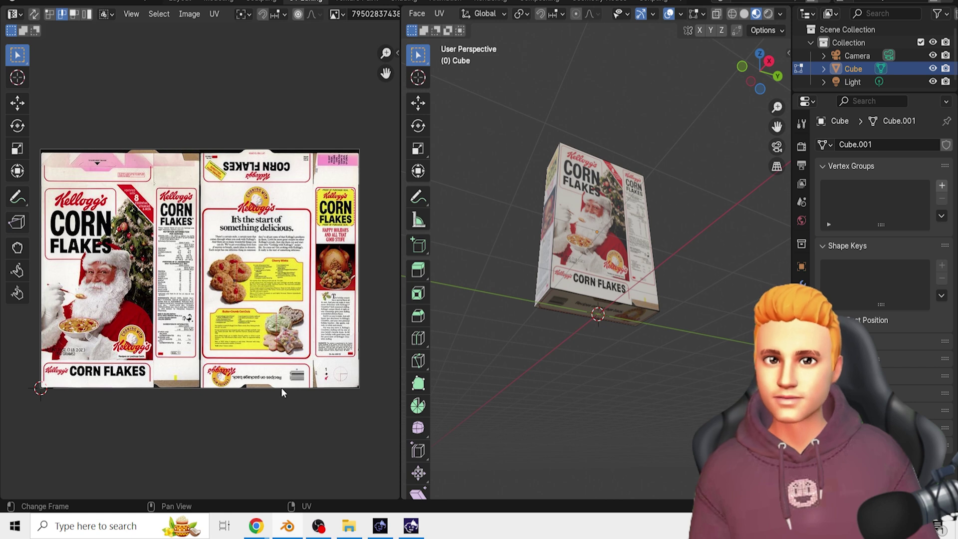
{"action": "left_click", "coordinate": [643, 321]}
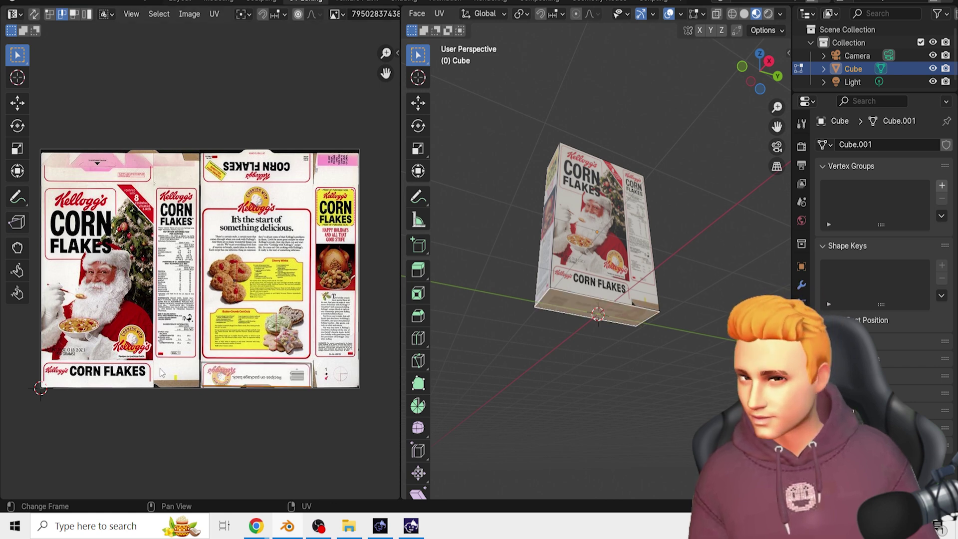
{"action": "key", "text": "r"}
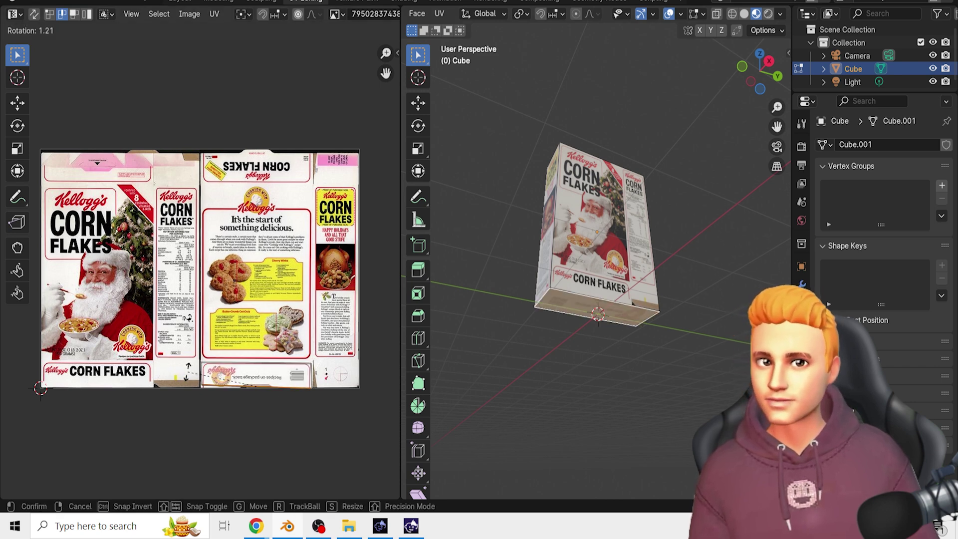
{"action": "left_click", "coordinate": [190, 382]}
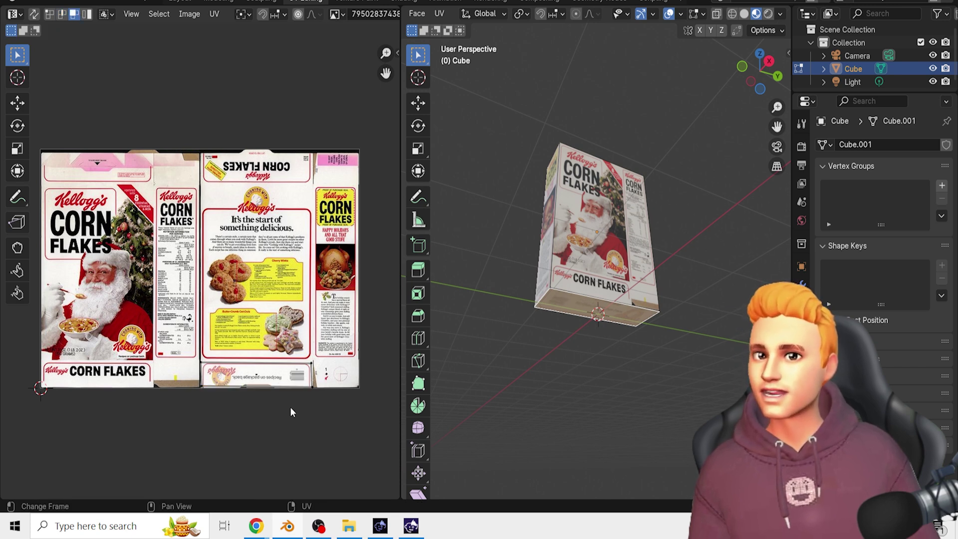
{"action": "key", "text": "r"}
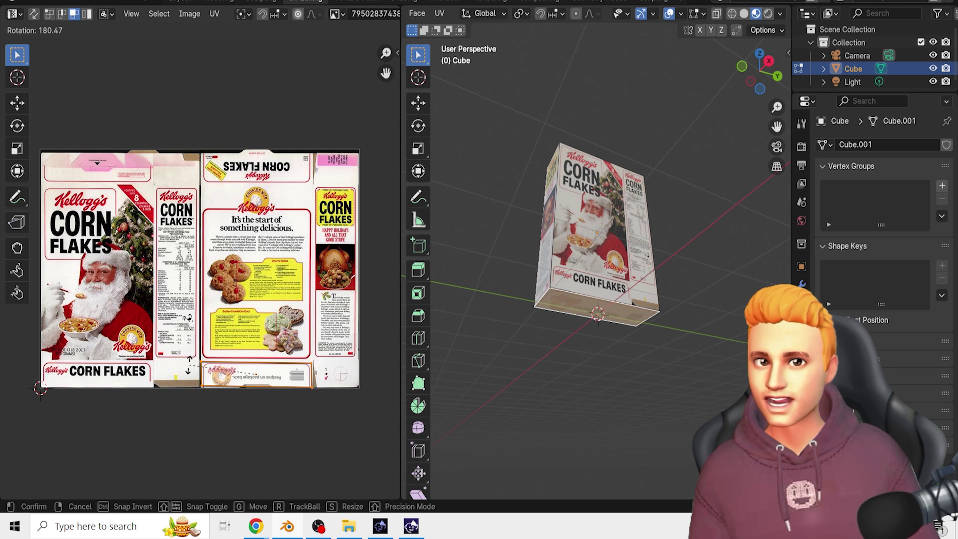
{"action": "left_click", "coordinate": [189, 367]}
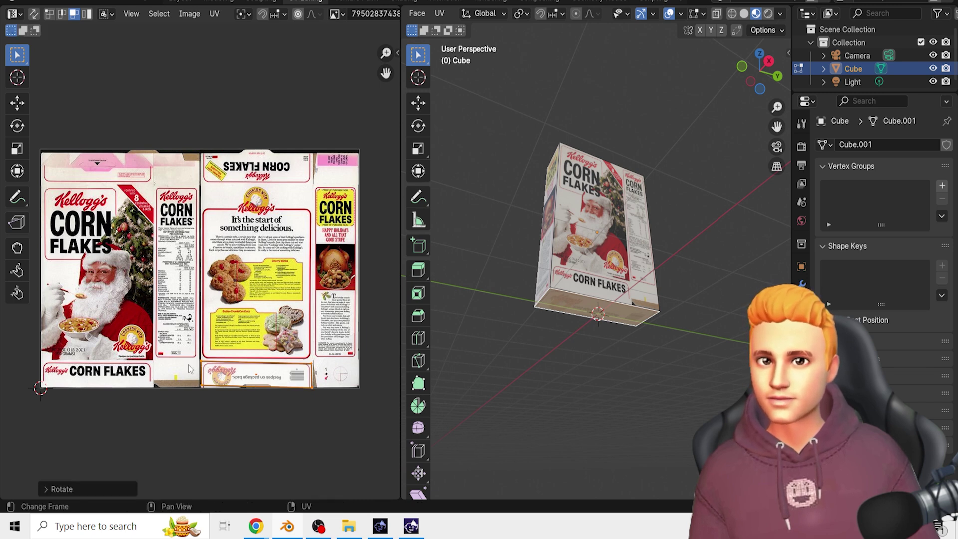
Step: Fine-tune the bottom face's left UV edge and lower-left vertex to fit the recipe flap's left side and corner
{"action": "middle_click_drag", "start_coordinate": [620, 359], "coordinate": [644, 350]}
{"action": "left_click", "coordinate": [643, 353]}
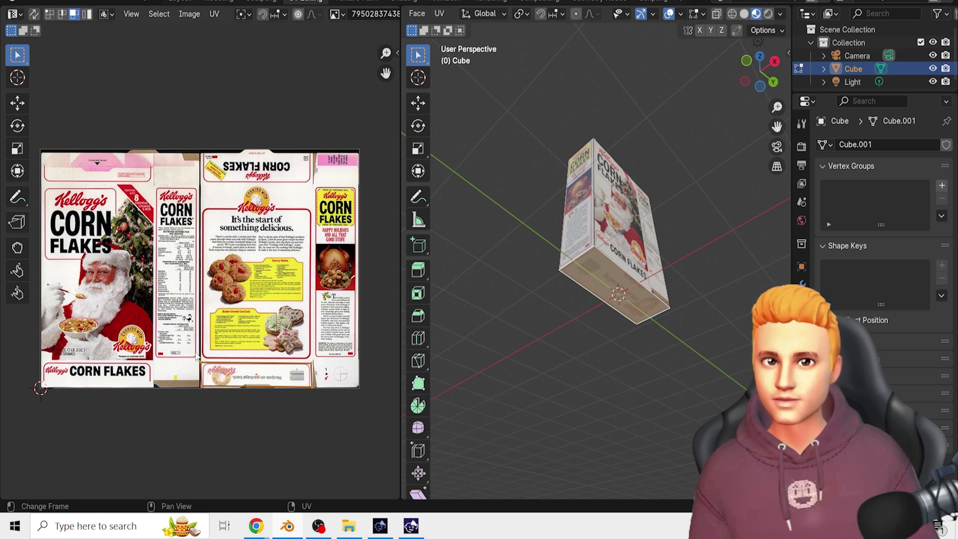
{"action": "left_click", "coordinate": [208, 372]}
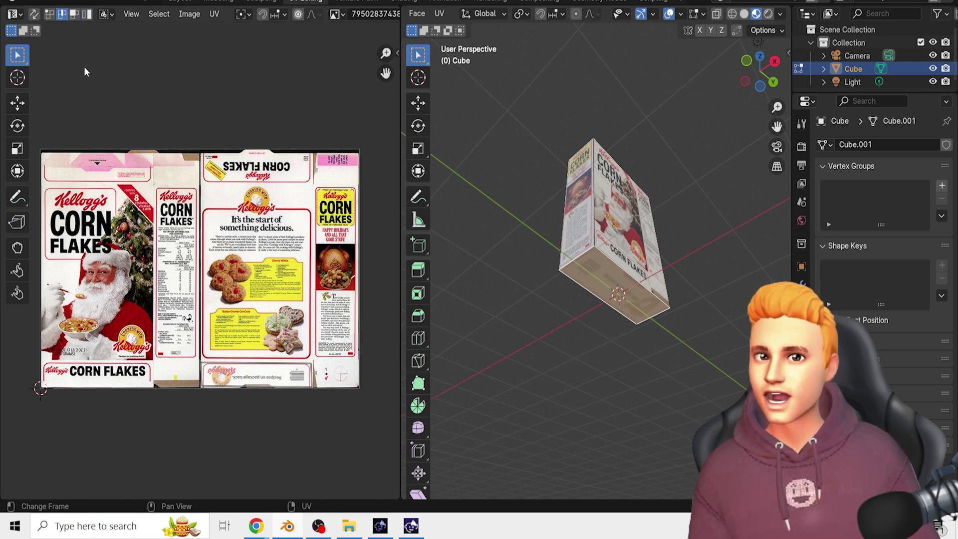
{"action": "key", "text": "g"}
{"action": "left_click", "coordinate": [200, 375]}
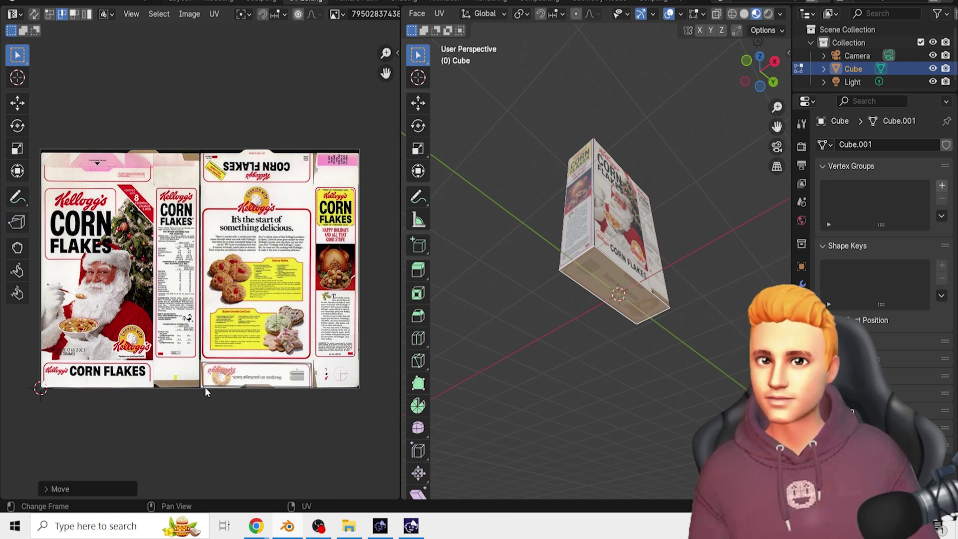
{"action": "key", "text": "1"}
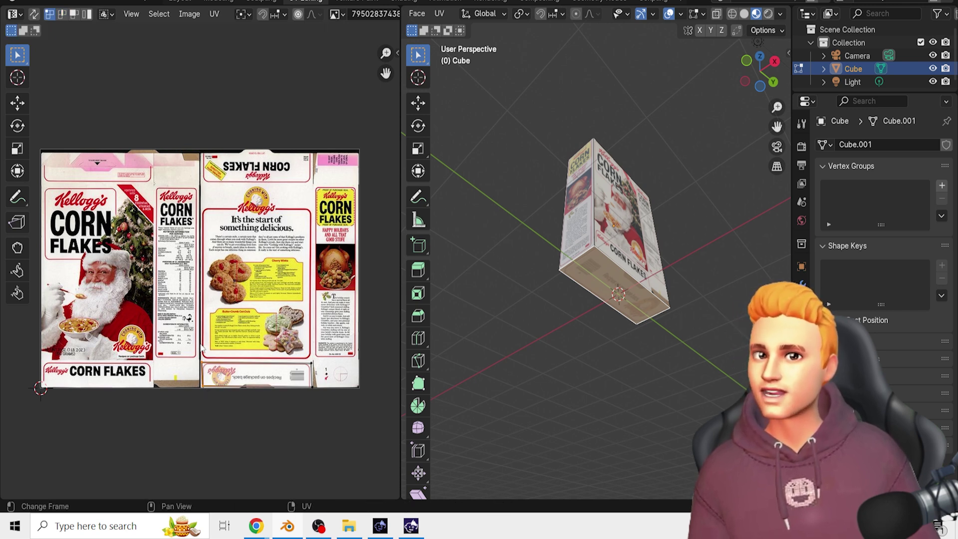
{"action": "key", "text": "g"}
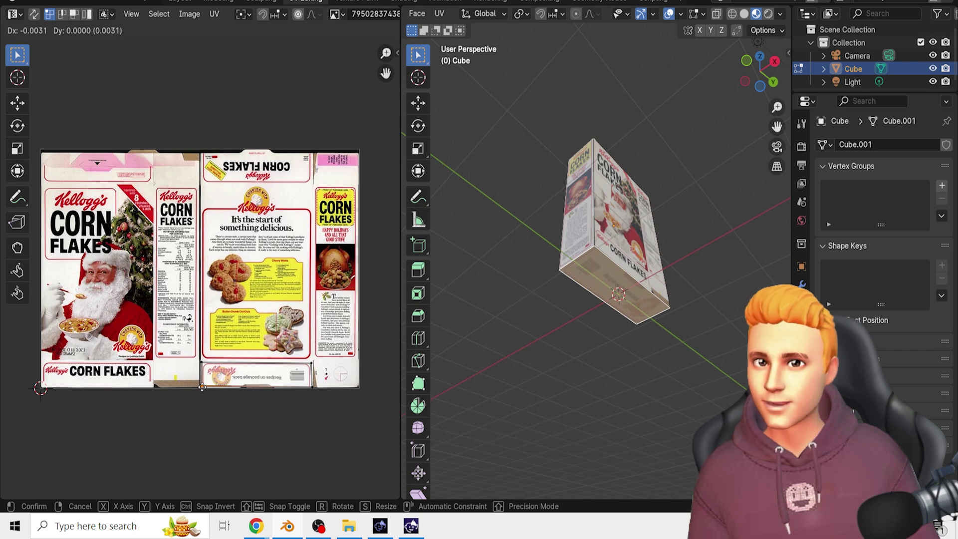
{"action": "left_click", "coordinate": [202, 387]}
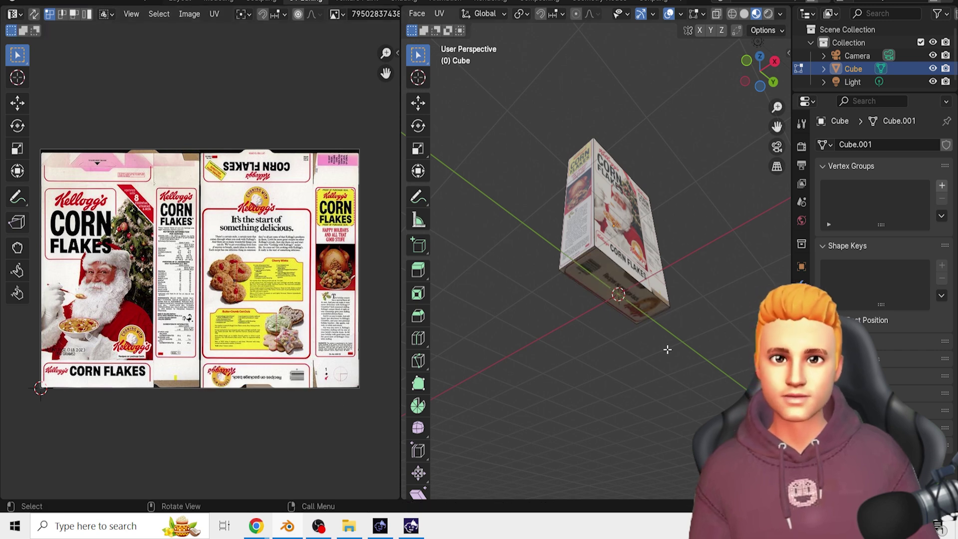
Step: Switch from the Layout view of the textured box back to the UV Editing workspace
{"action": "middle_click_drag", "start_coordinate": [667, 349], "coordinate": [633, 434]}
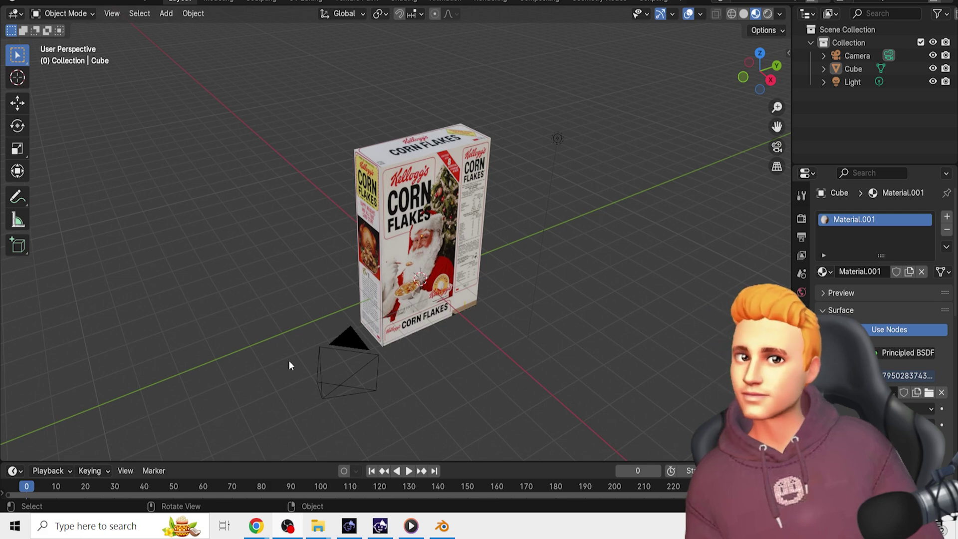
{"action": "left_click", "coordinate": [307, 4]}
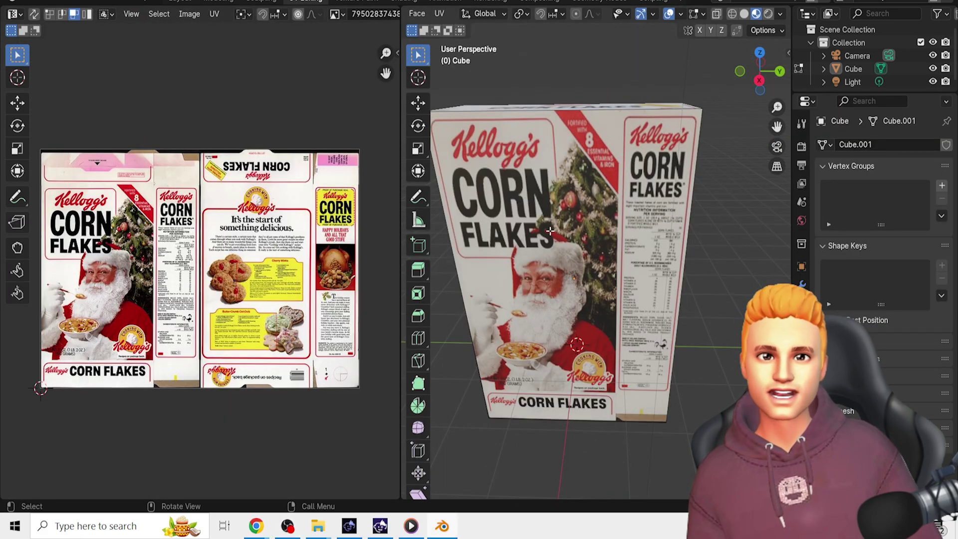
Step: Fit the front face's UVs to the Santa panel by moving the right edge to the panel's right side and the lower edge up to its bottom border
{"action": "middle_click_drag", "start_coordinate": [610, 317], "coordinate": [624, 283]}
{"action": "left_click", "coordinate": [554, 160]}
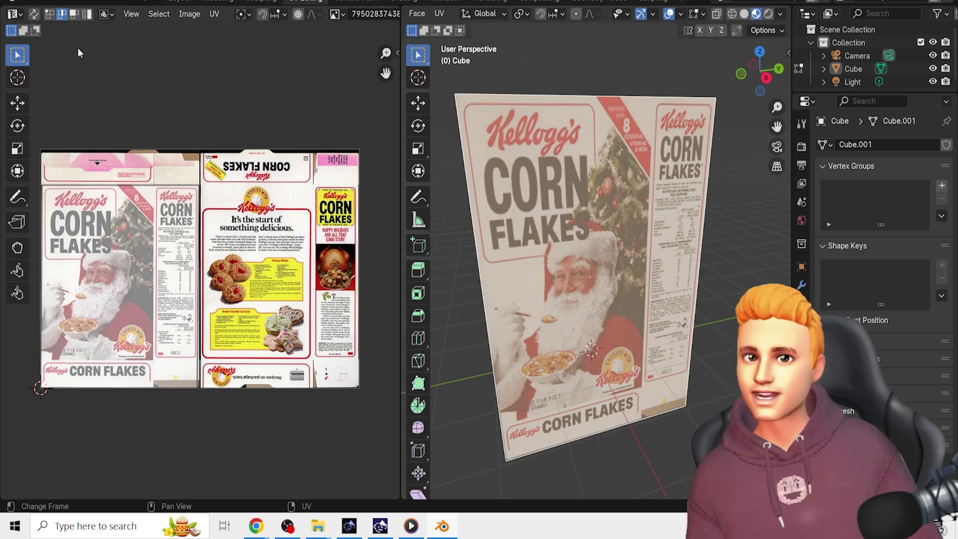
{"action": "key", "text": "g"}
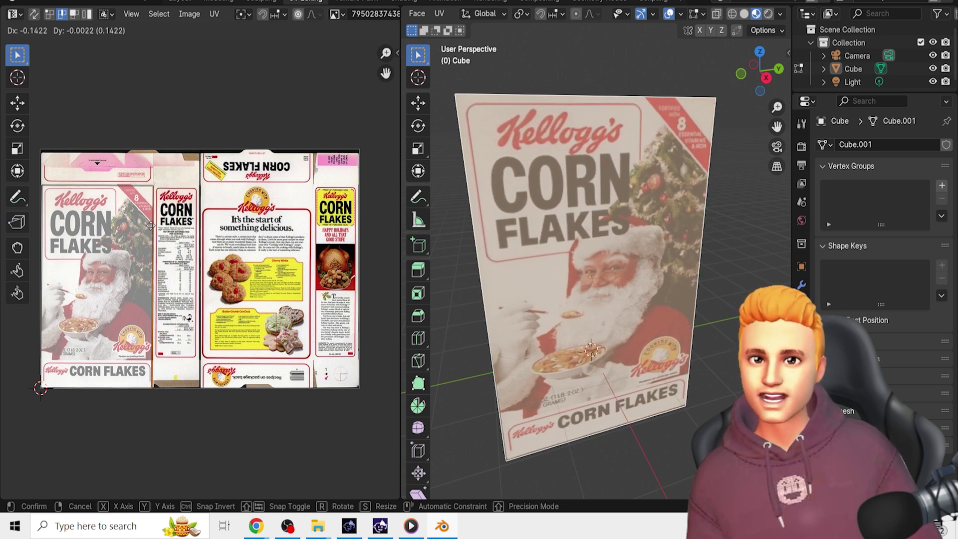
{"action": "left_click", "coordinate": [150, 225]}
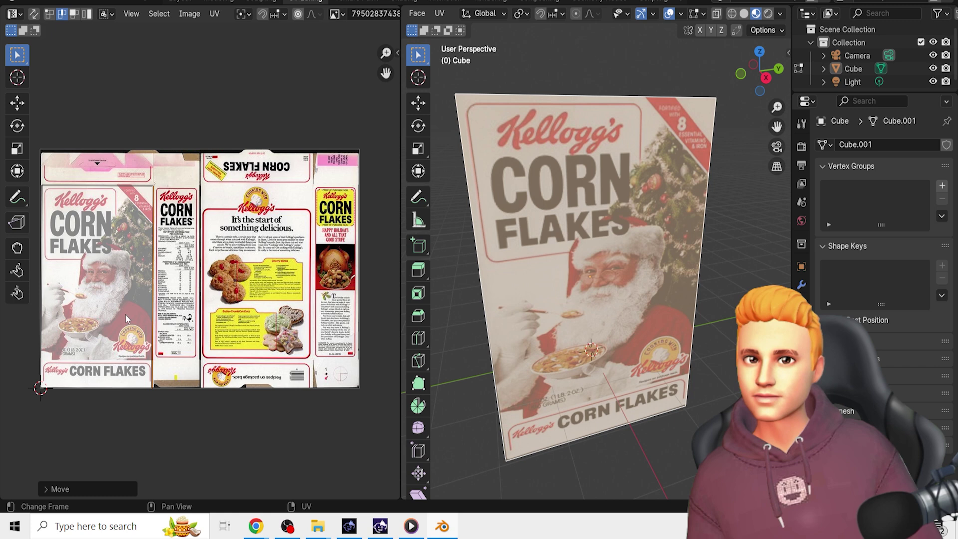
{"action": "left_click", "coordinate": [103, 387]}
{"action": "key", "text": "g"}
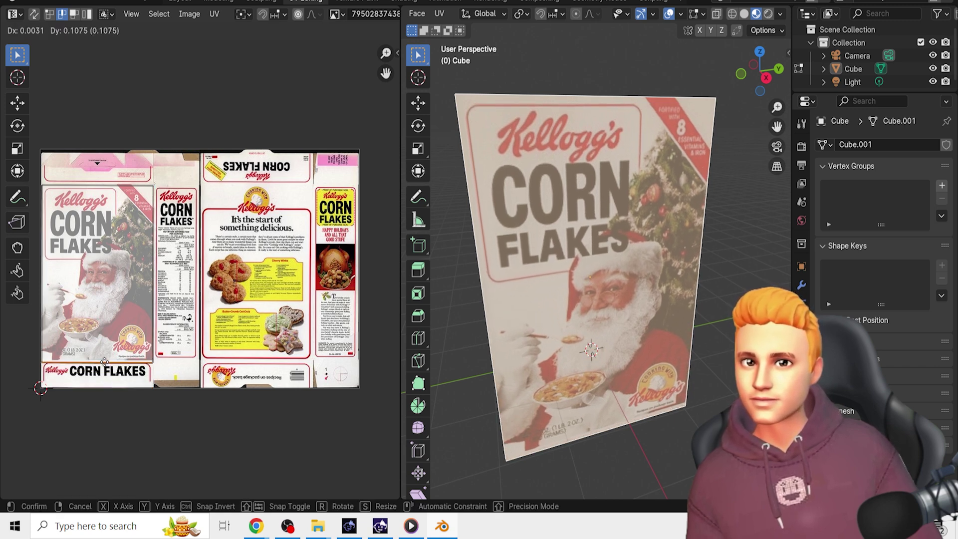
{"action": "left_click", "coordinate": [104, 362]}
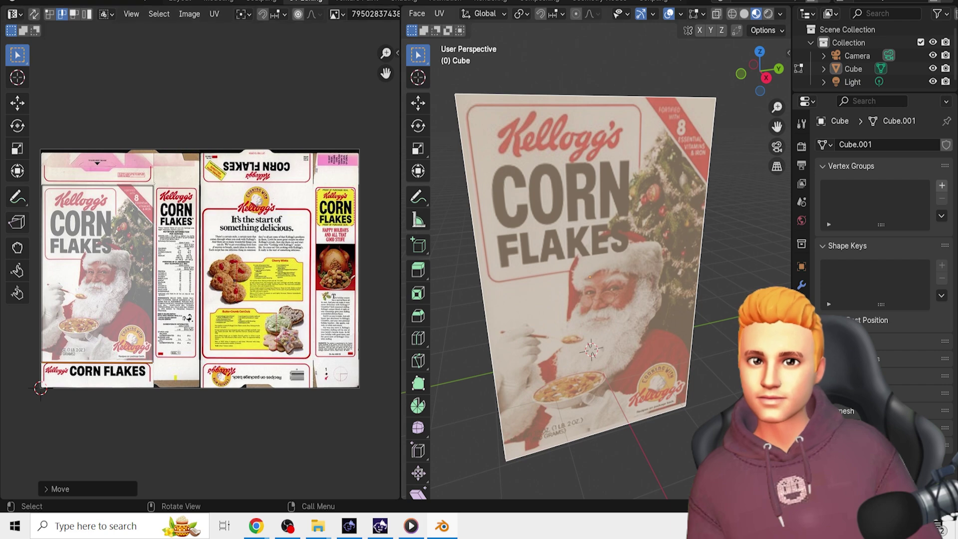
Step: Move the box's bottom-face UVs from the recipe flap onto the Corn Flakes flap beneath the front panel
{"action": "middle_click_drag", "start_coordinate": [593, 279], "coordinate": [738, 277]}
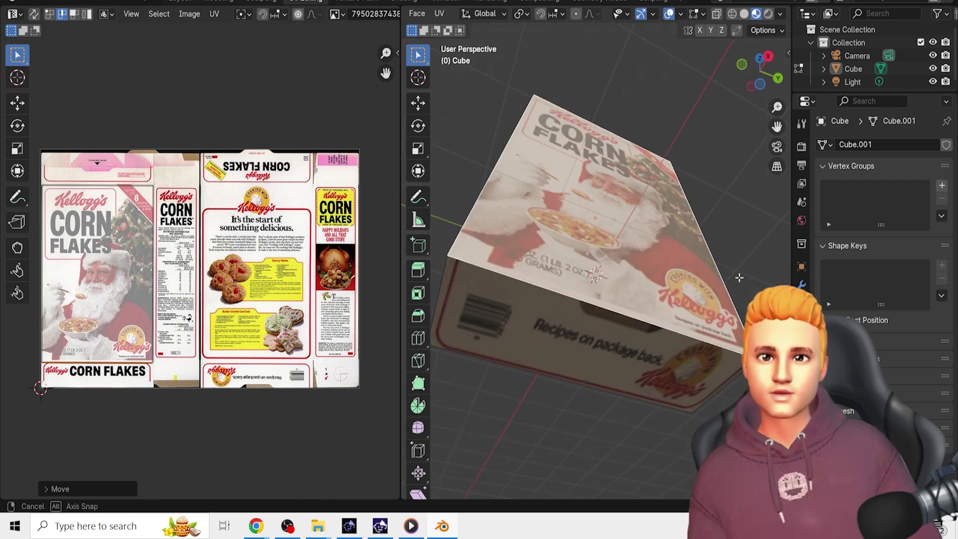
{"action": "left_click", "coordinate": [529, 350]}
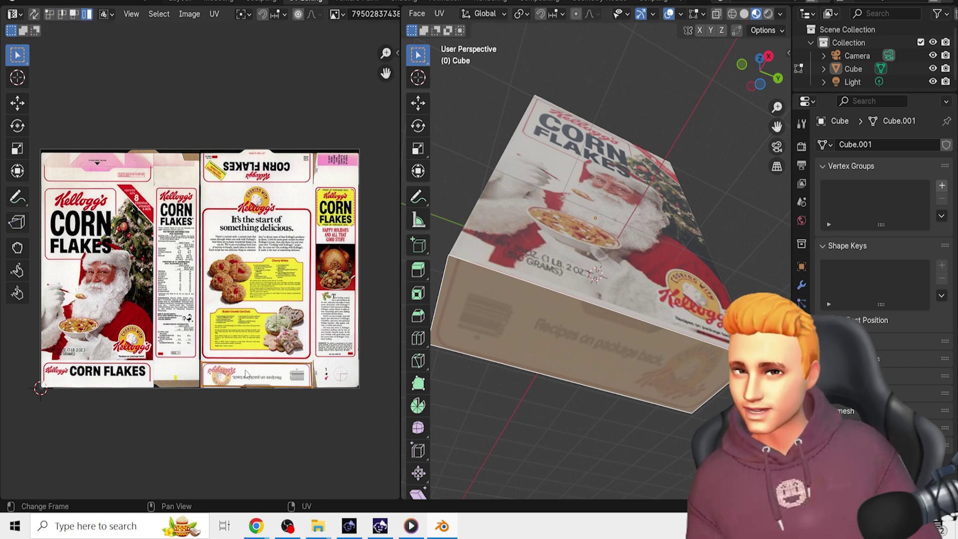
{"action": "key", "text": "g"}
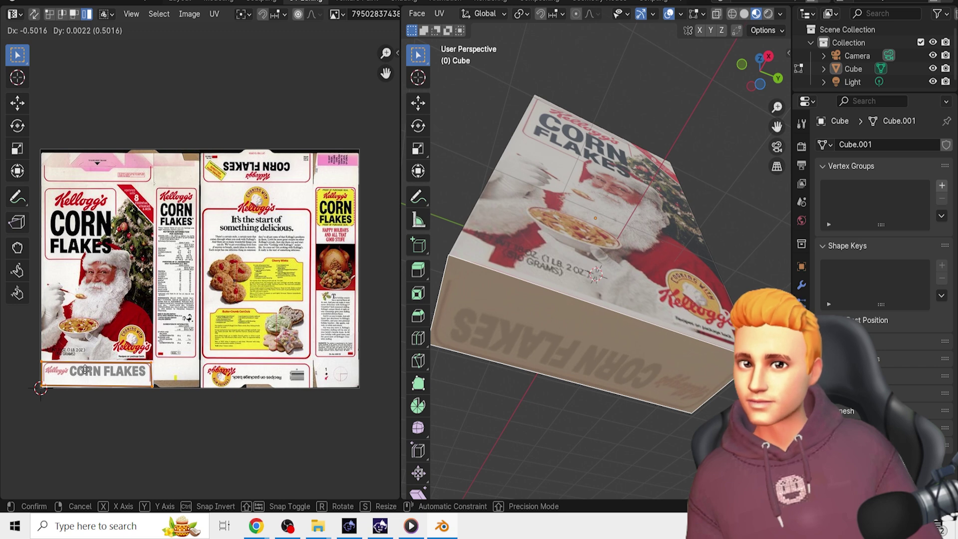
{"action": "left_click", "coordinate": [84, 369]}
{"action": "middle_click_drag", "start_coordinate": [636, 429], "coordinate": [649, 441]}
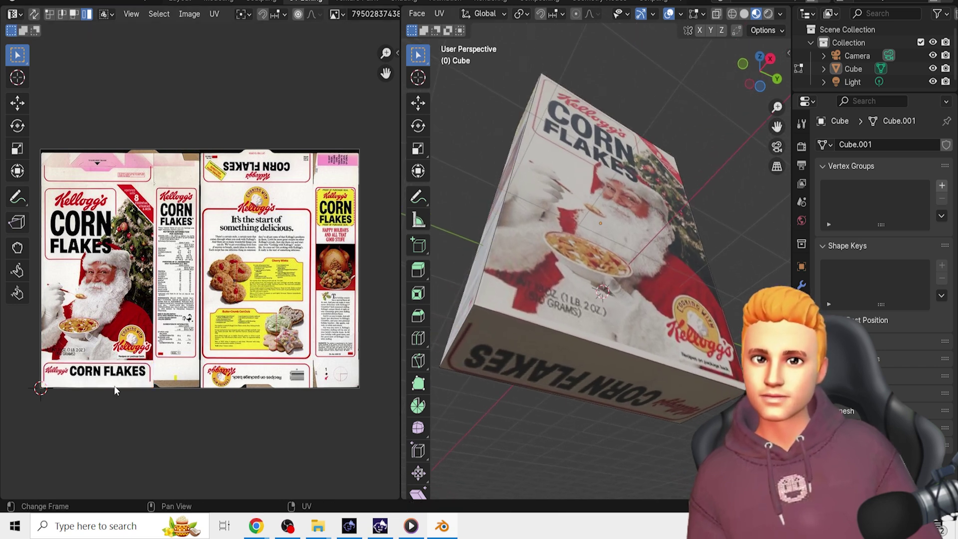
Step: Raise the bottom face's lower UV edge slightly to fit the Corn Flakes flap's lower border
{"action": "left_click", "coordinate": [565, 355]}
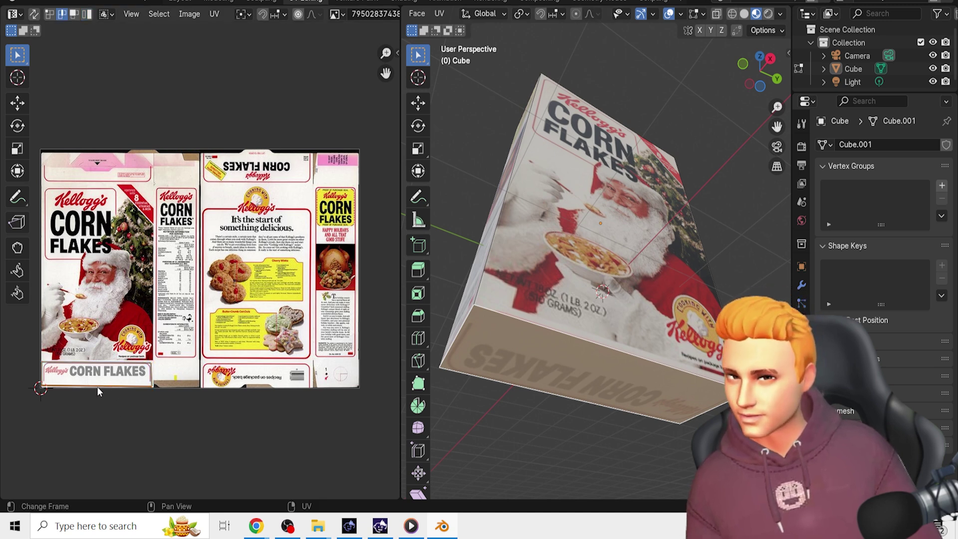
{"action": "key", "text": "g"}
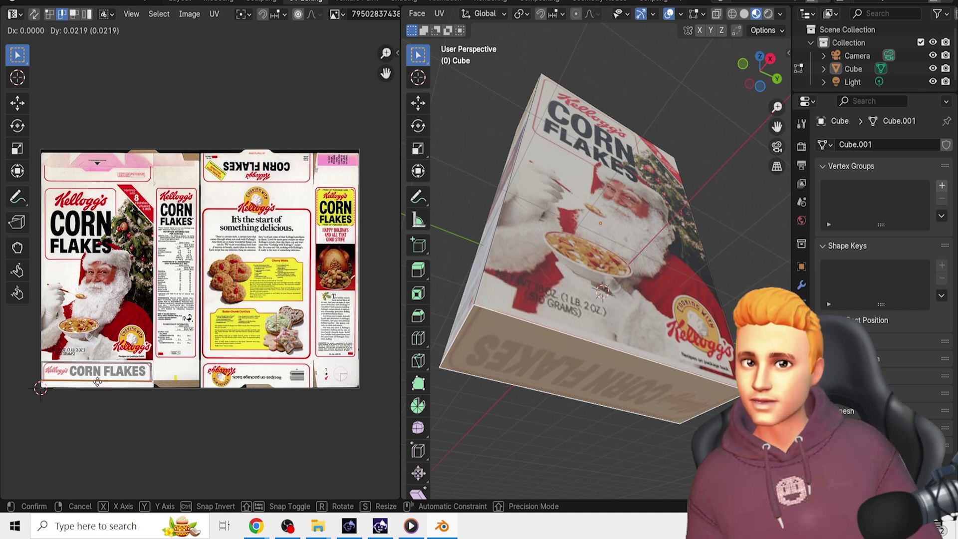
{"action": "left_click", "coordinate": [97, 381]}
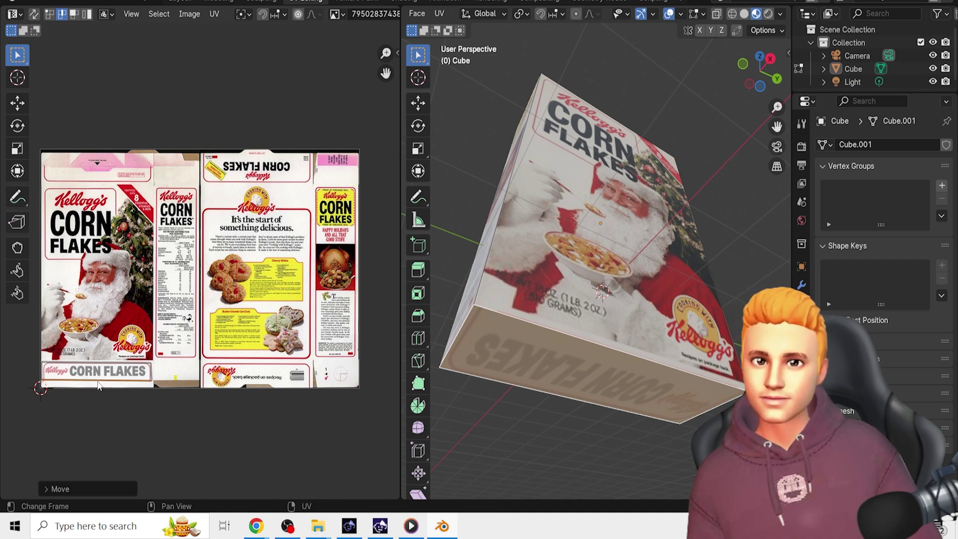
{"action": "middle_click_drag", "start_coordinate": [645, 428], "coordinate": [629, 389]}
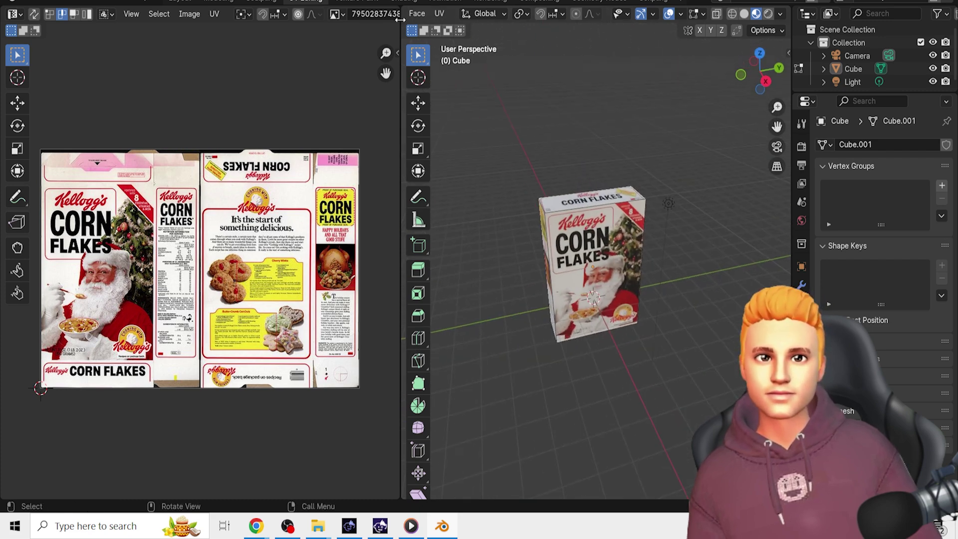
Step: Switch to the Modeling workspace and change the cereal box from Edit Mode to Object Mode
{"action": "left_click", "coordinate": [212, 5]}
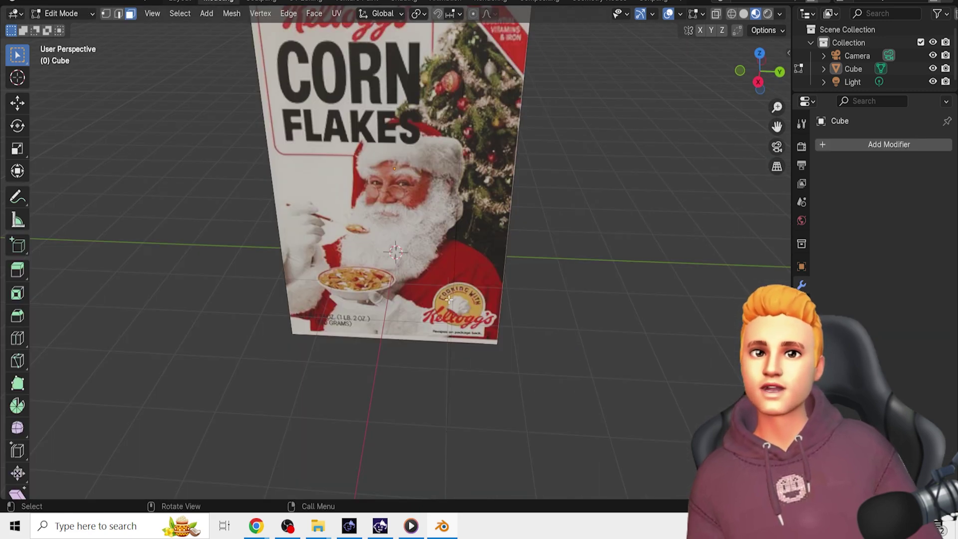
{"action": "scroll", "coordinate": [466, 314], "scroll_direction": "down", "scroll_amount": 5}
{"action": "middle_click_drag", "start_coordinate": [465, 314], "coordinate": [424, 230]}
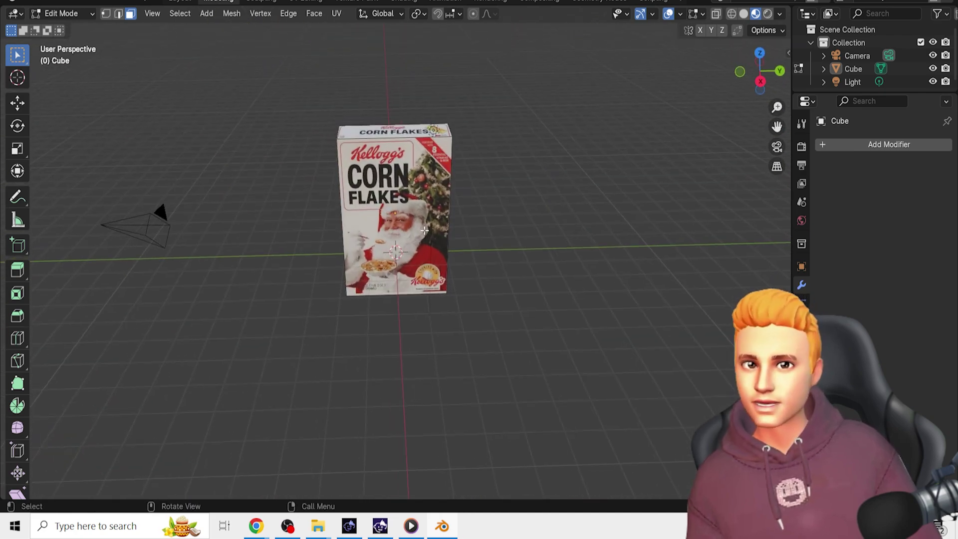
{"action": "left_click", "coordinate": [401, 215]}
{"action": "left_click", "coordinate": [80, 19]}
{"action": "left_click", "coordinate": [70, 25]}
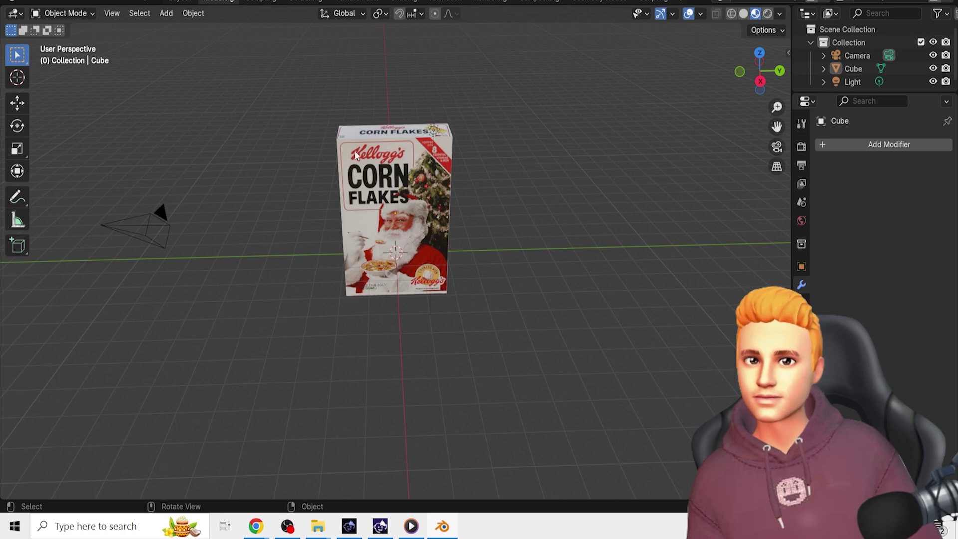
Step: Select the whole cereal box and scale it up uniformly
{"action": "left_click", "coordinate": [359, 156]}
{"action": "key", "text": "s"}
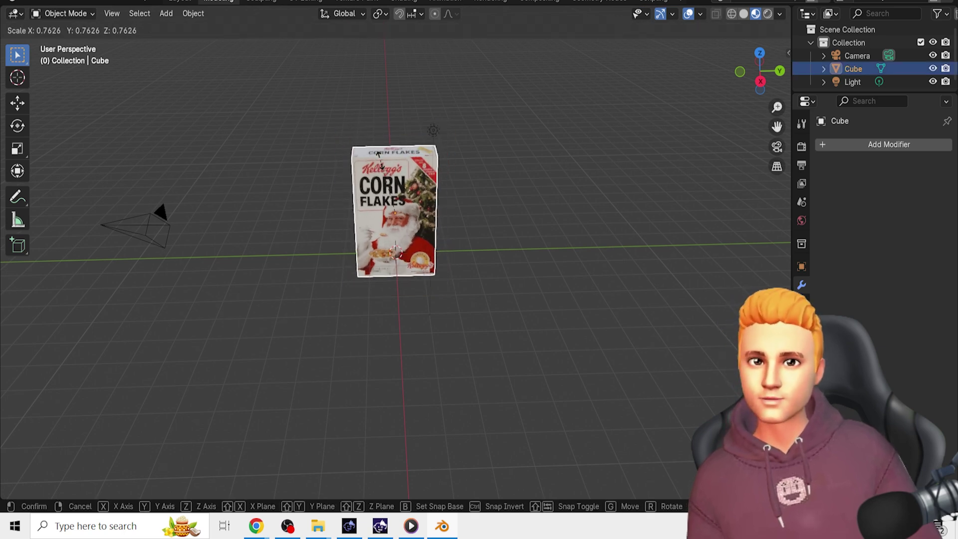
{"action": "left_click", "coordinate": [597, 287]}
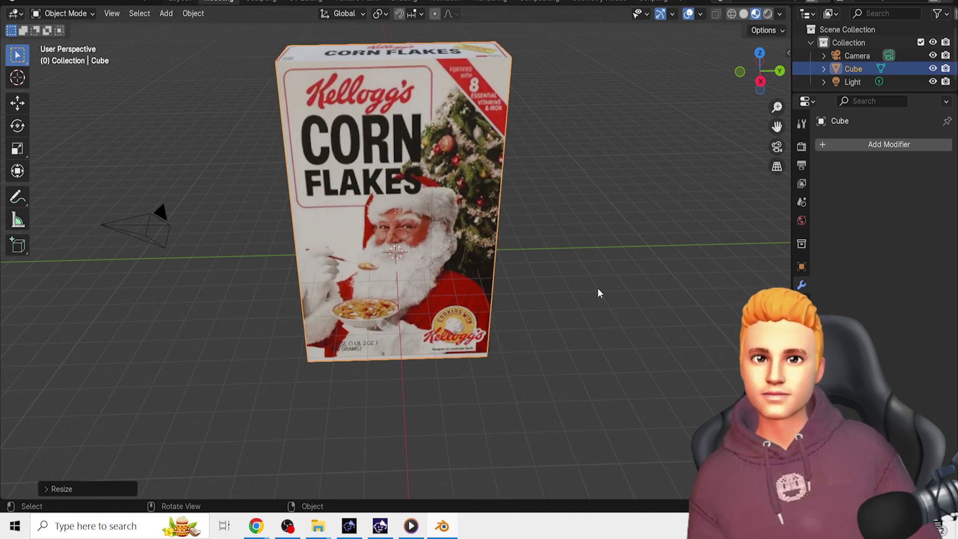
{"action": "left_click", "coordinate": [597, 287]}
Step: Scale the cereal box down uniformly to a smaller size and deselect it
{"action": "middle_click_drag", "start_coordinate": [597, 288], "coordinate": [403, 213]}
{"action": "left_click", "coordinate": [404, 213]}
{"action": "key", "text": "s"}
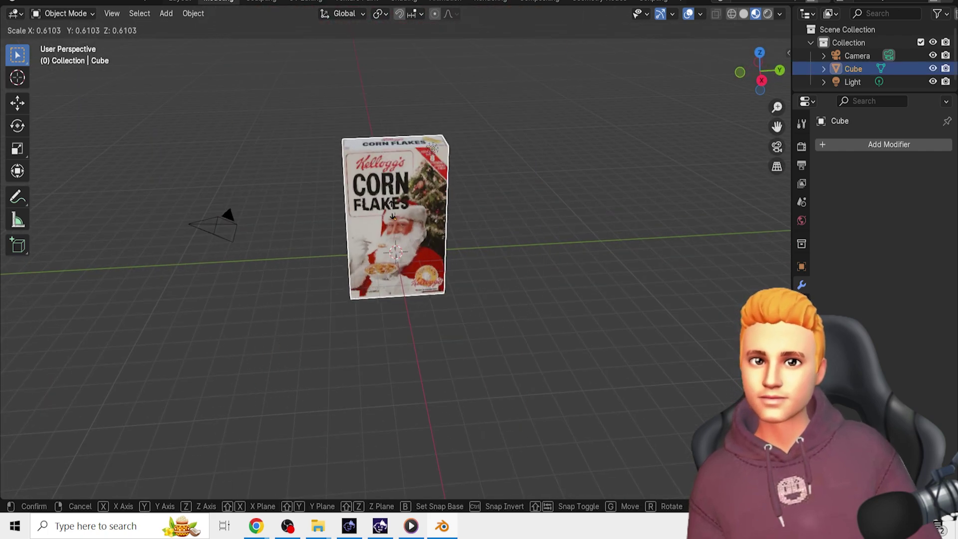
{"action": "left_click", "coordinate": [396, 219]}
{"action": "left_click", "coordinate": [531, 279]}
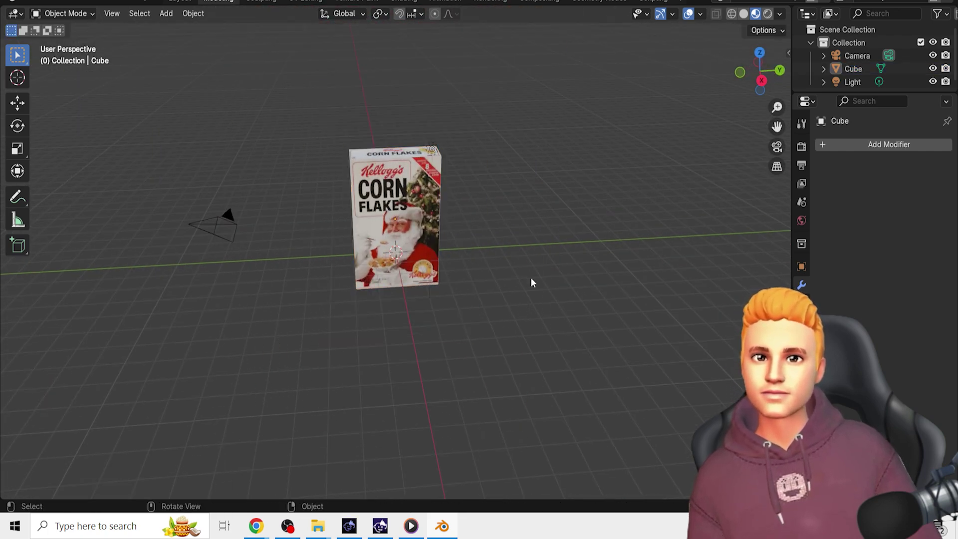
{"action": "middle_click_drag", "start_coordinate": [530, 279], "coordinate": [148, 328]}
{"action": "scroll", "coordinate": [467, 291], "scroll_direction": "up", "scroll_amount": 3}
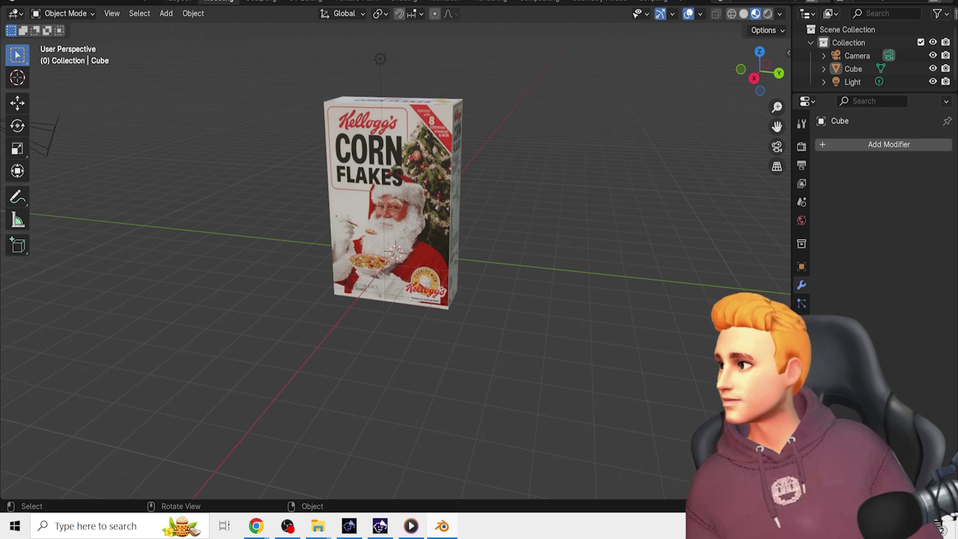